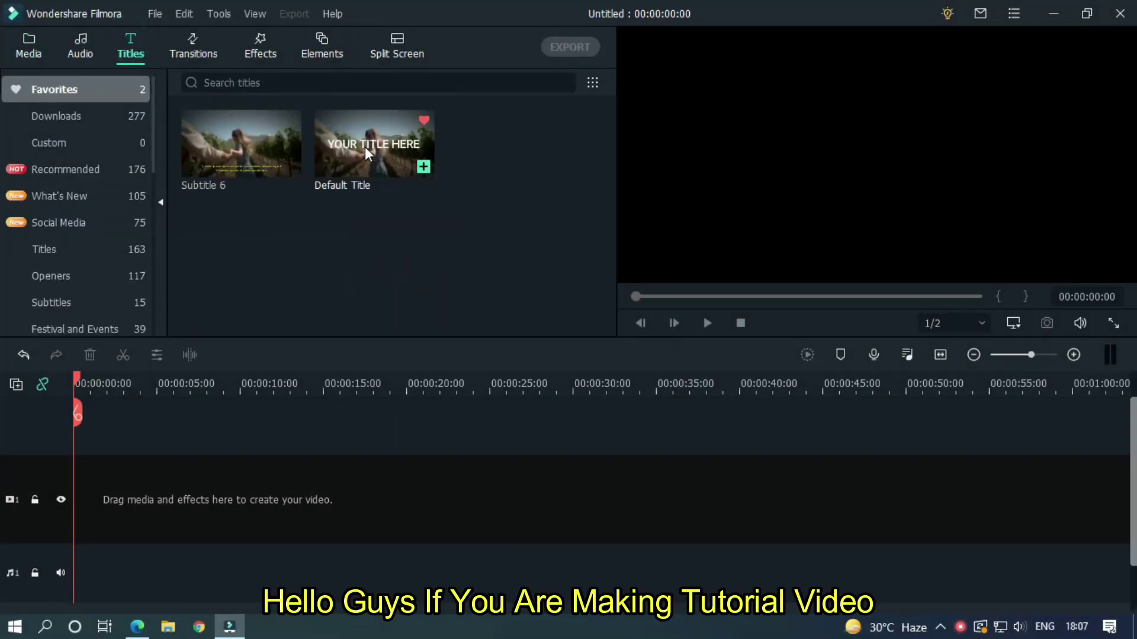
Add the Default Title at the start of the video track and change its text to "Hello Guys" at font size 60
drag(367, 153, 104, 510)
click(151, 480)
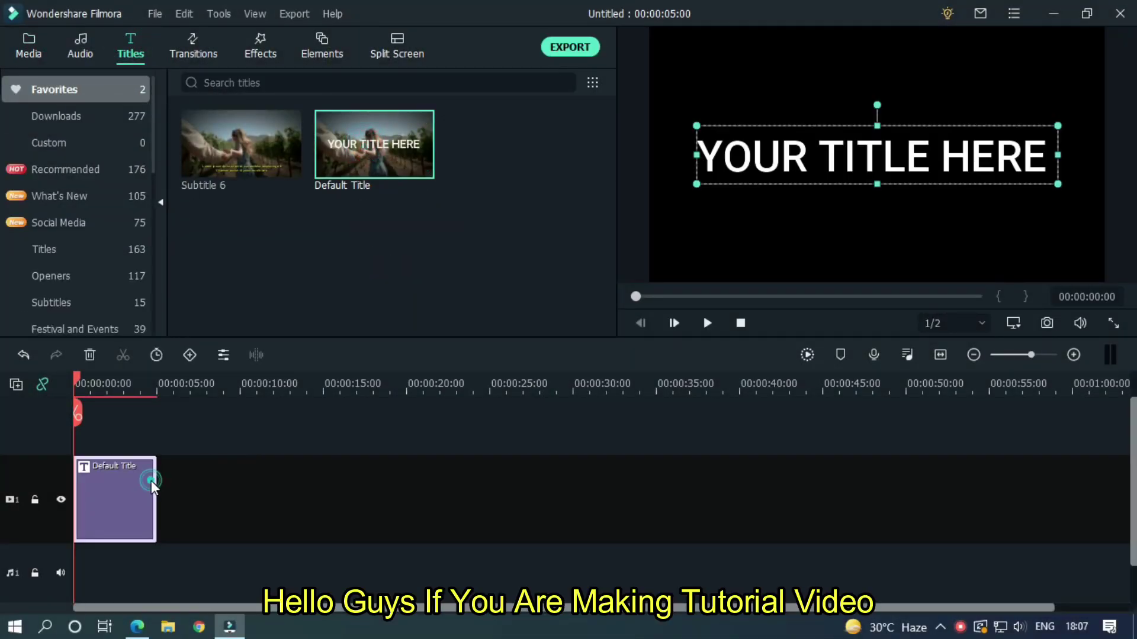
double_click(151, 480)
click(463, 189)
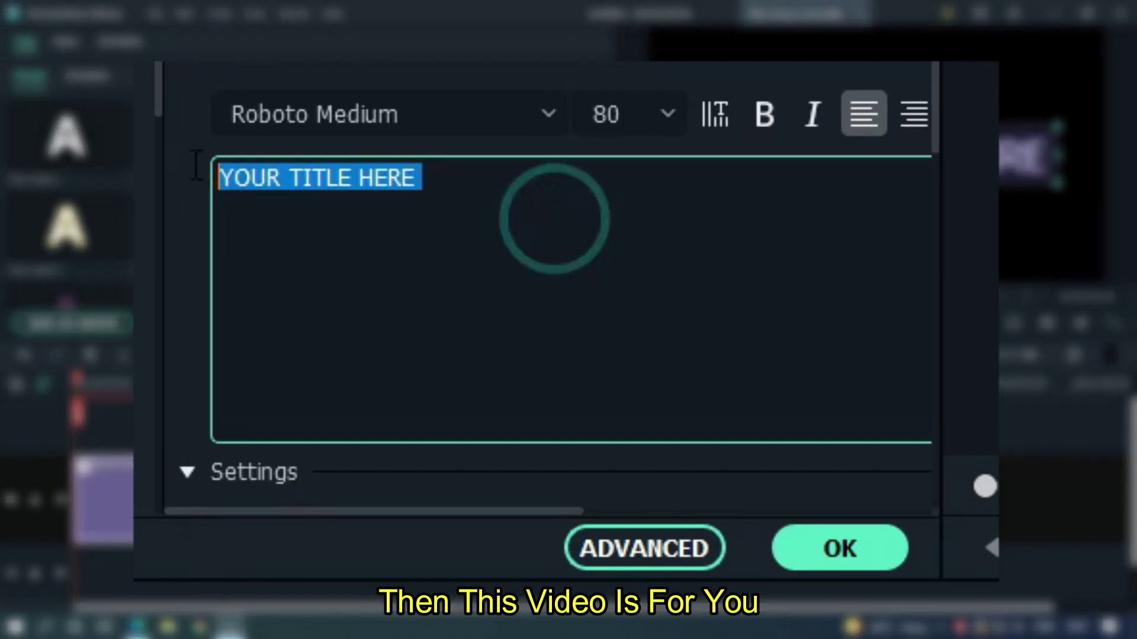
text(Hello Guys)
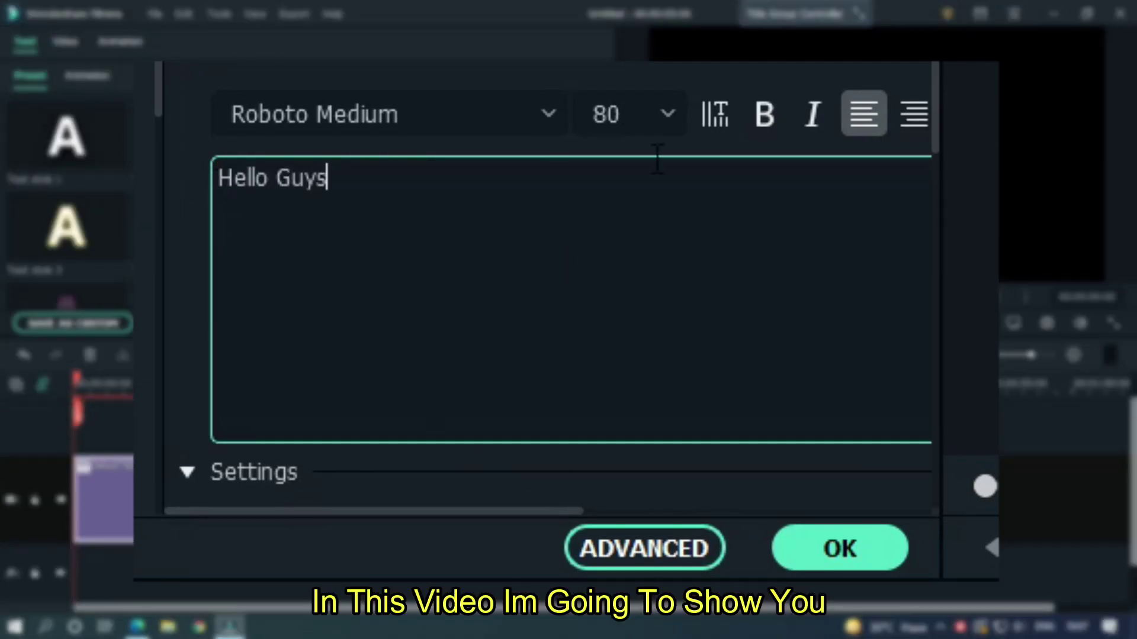
click(630, 113)
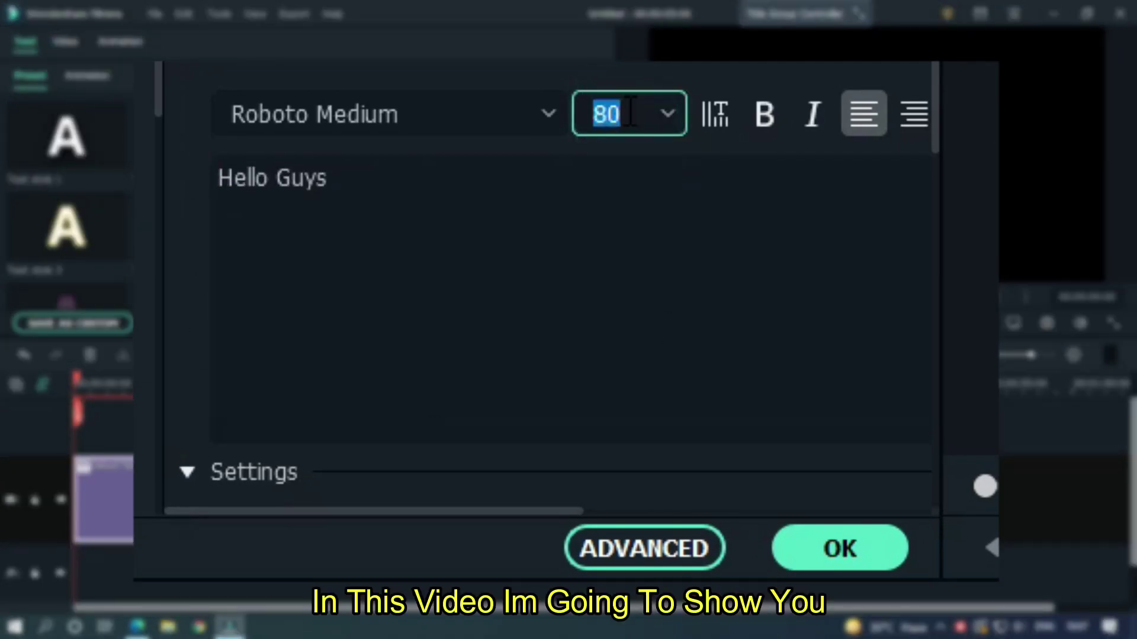
click(717, 114)
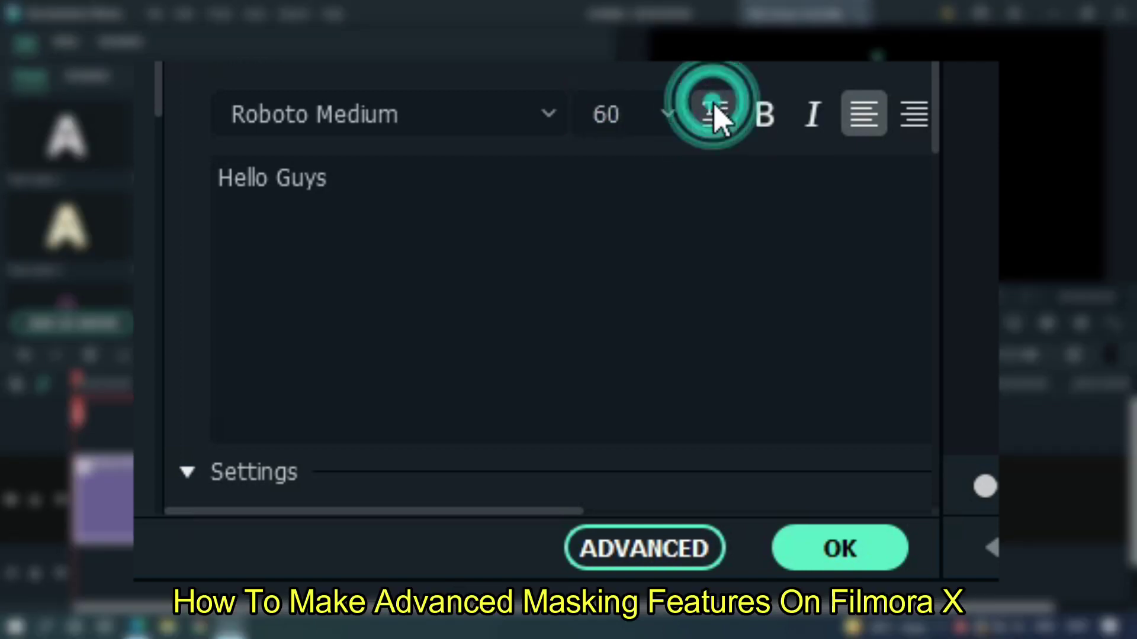
click(840, 549)
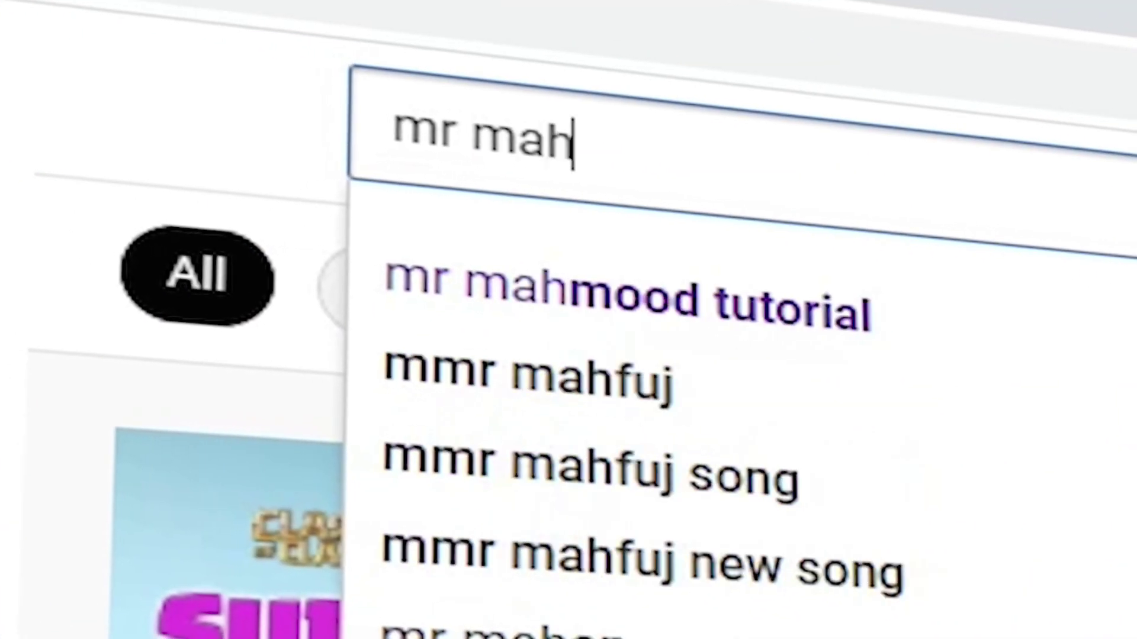
On YouTube, search for the tutorial channel by its name and open the channel page
text(torial)
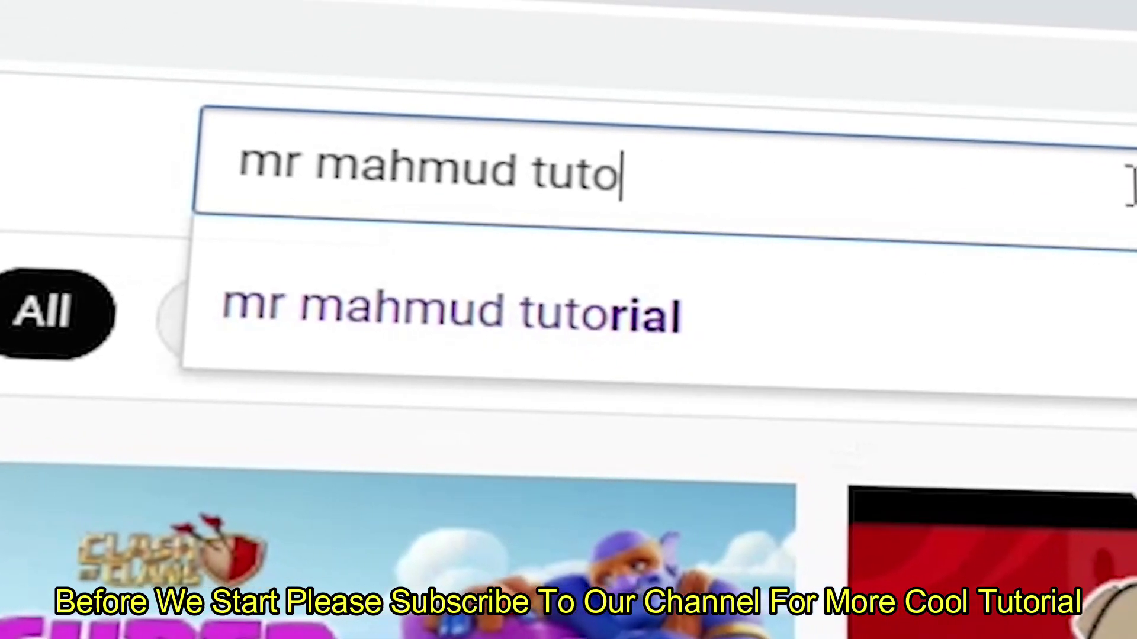
key(Return)
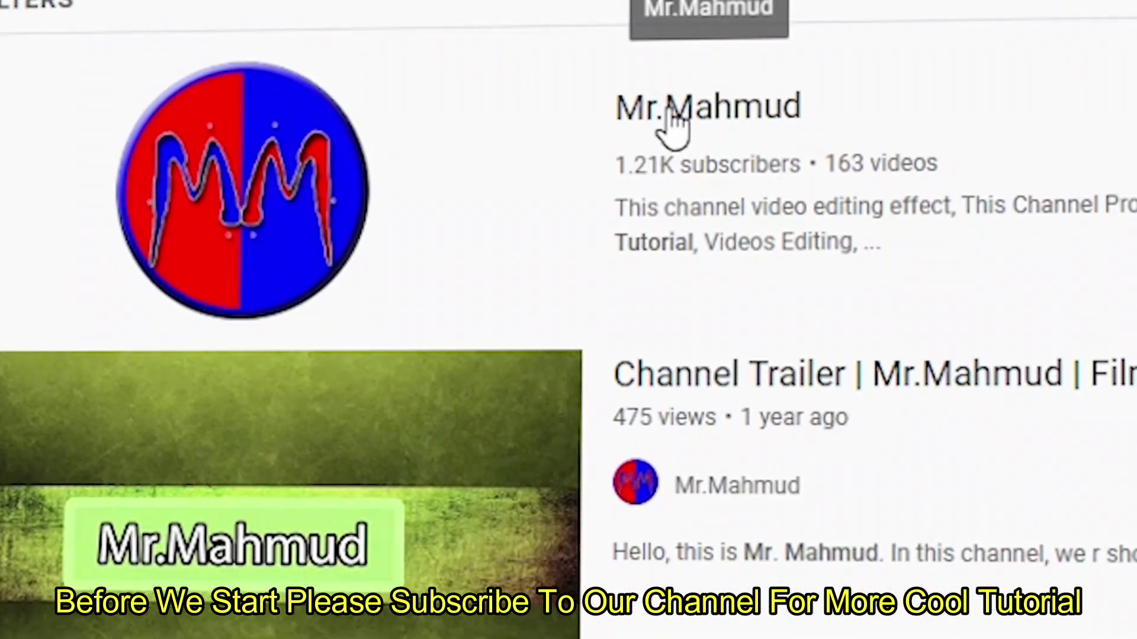
click(693, 175)
click(323, 513)
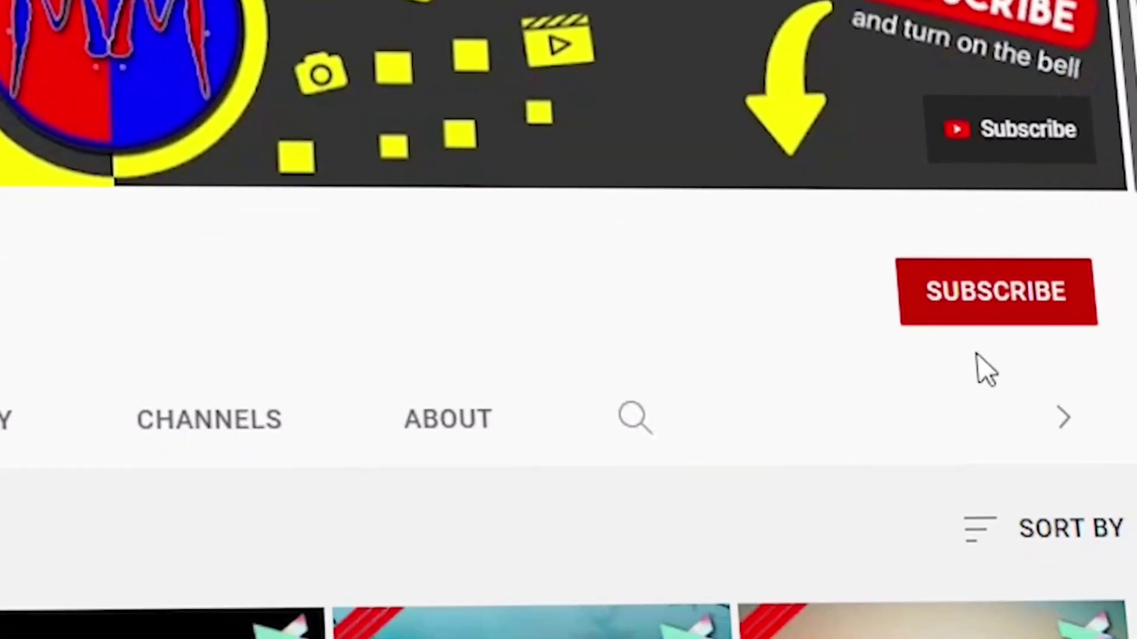
Subscribe to the channel and set its bell notifications
click(1045, 391)
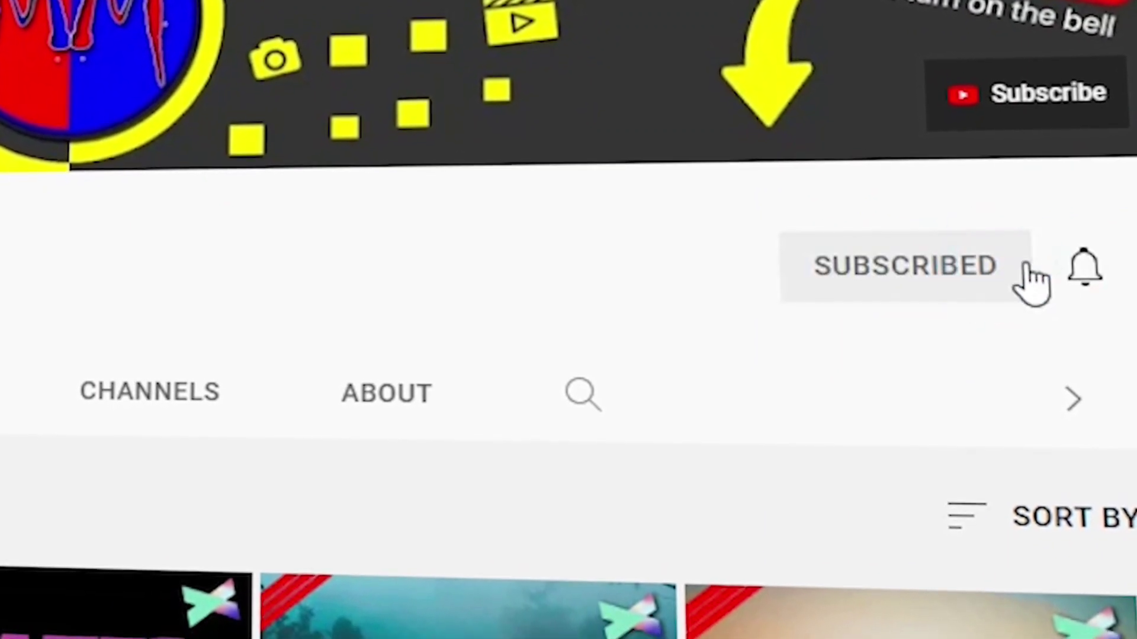
click(1085, 272)
click(1014, 325)
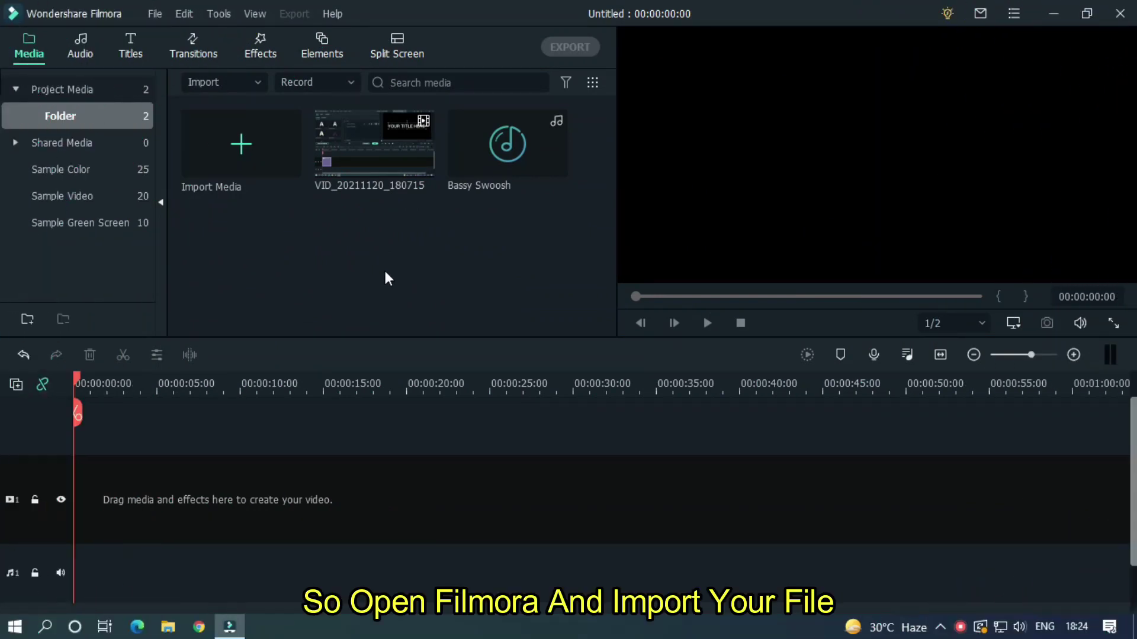
Back in Filmora, preview the imported screen recording VID_20211120_180715 from the project media
mouse_move(448, 155)
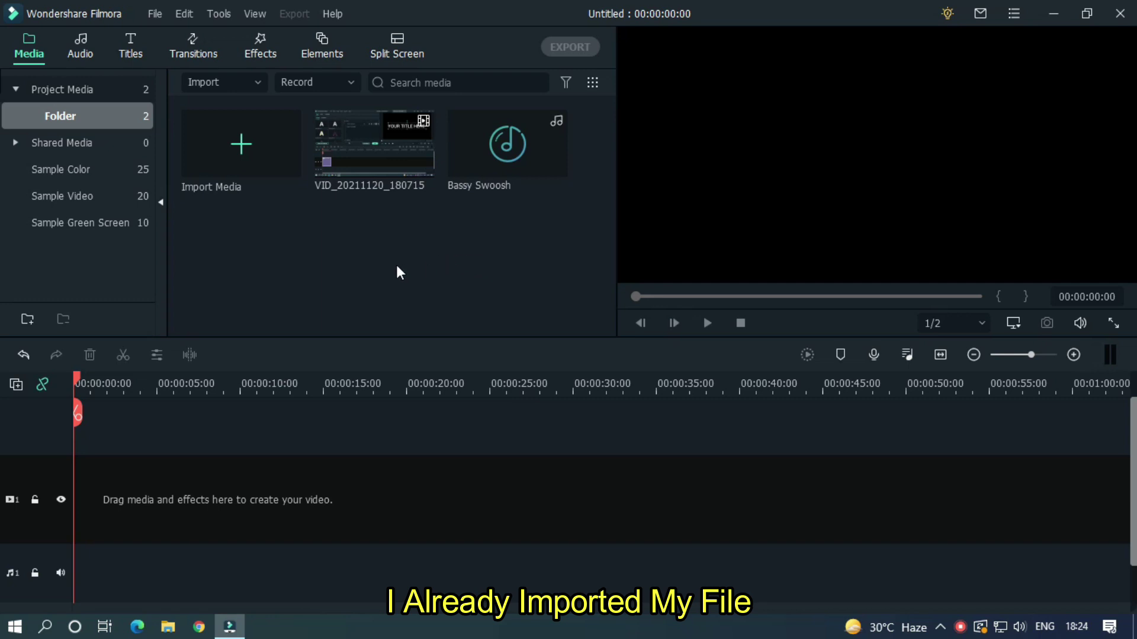
double_click(365, 150)
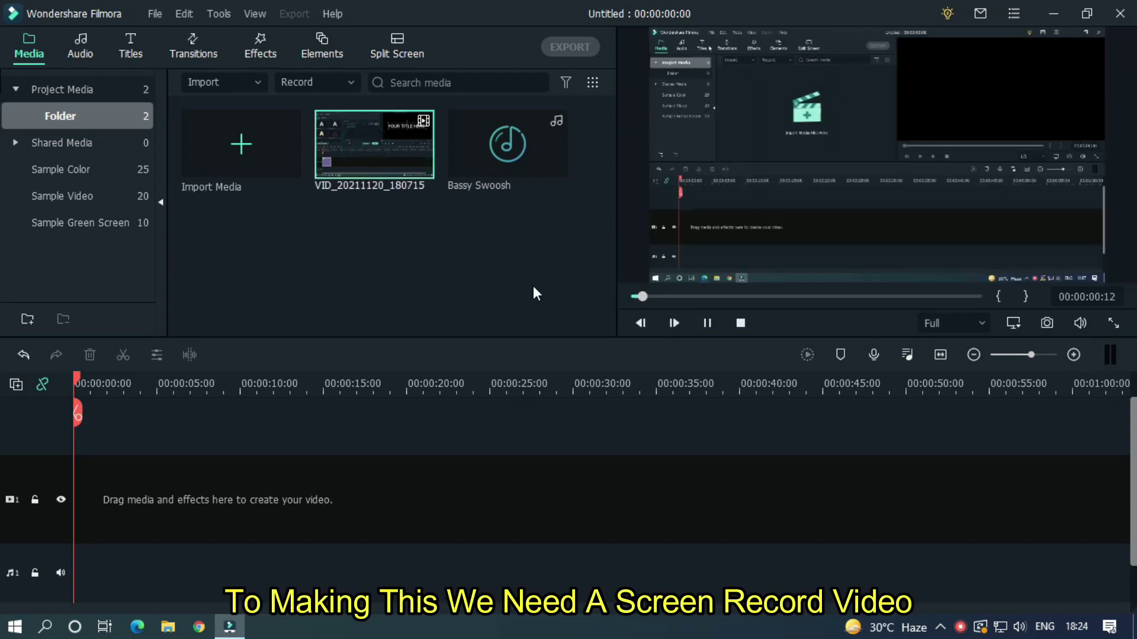
click(708, 325)
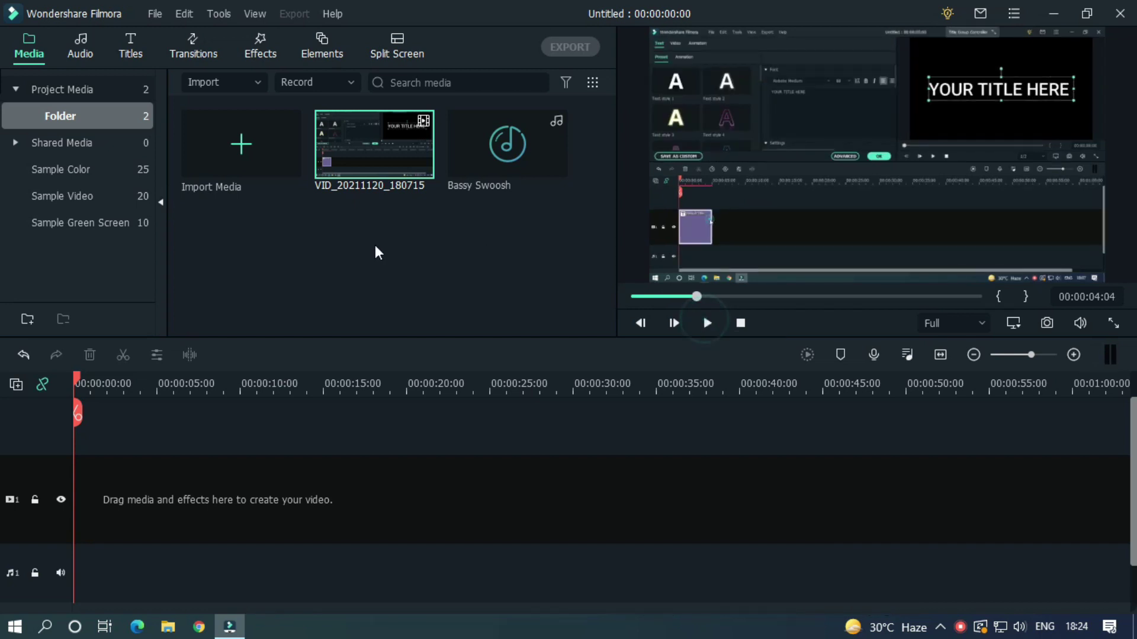
click(410, 234)
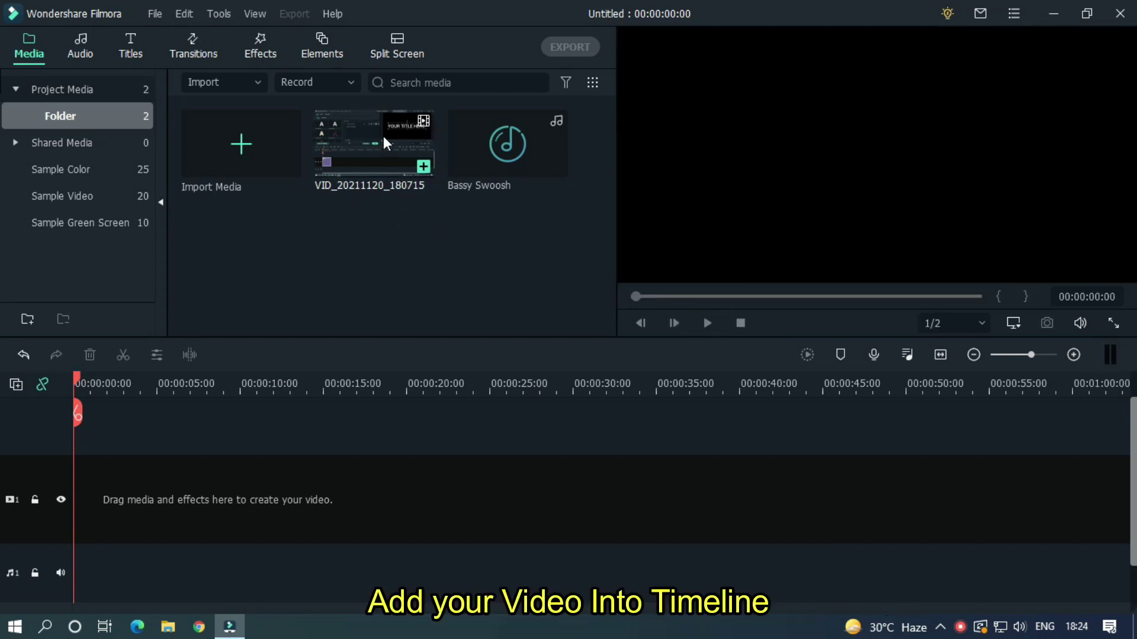
Place VID_20211120_180715 at the start of video track 1, keeping the 1920 x 1080 25fps project settings, and again on track 2
drag(382, 136, 64, 511)
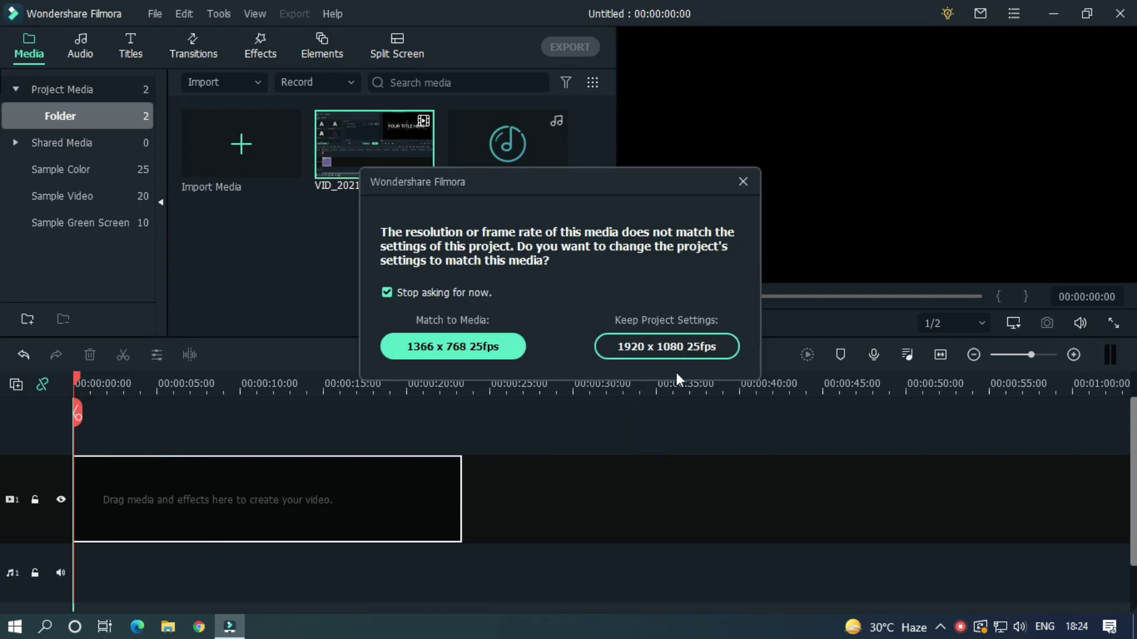
click(676, 346)
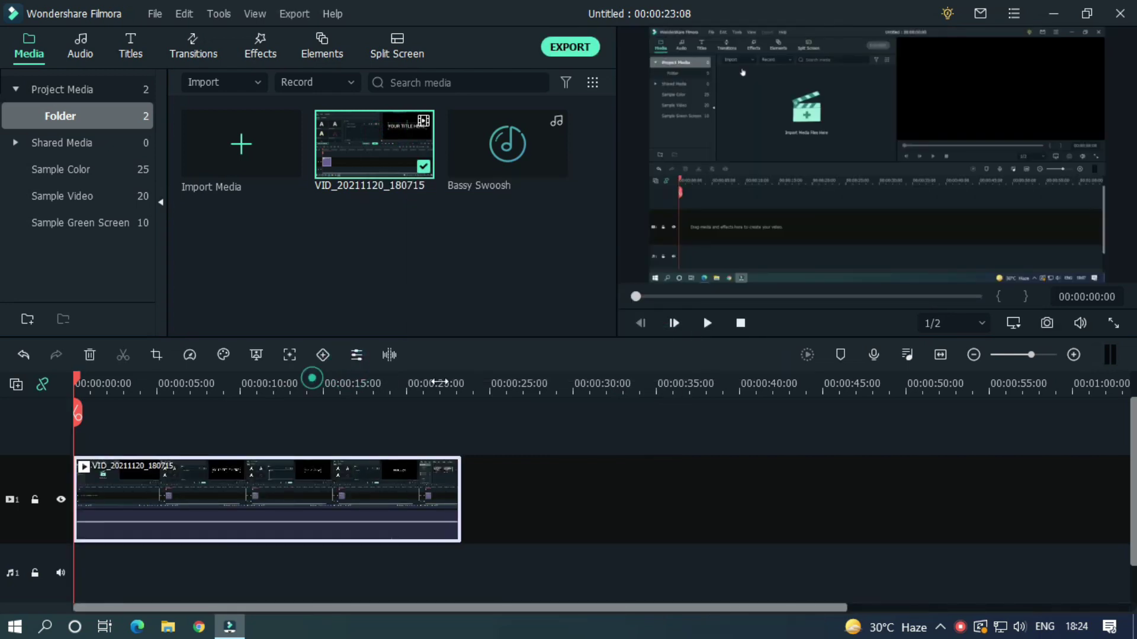
drag(404, 155, 74, 426)
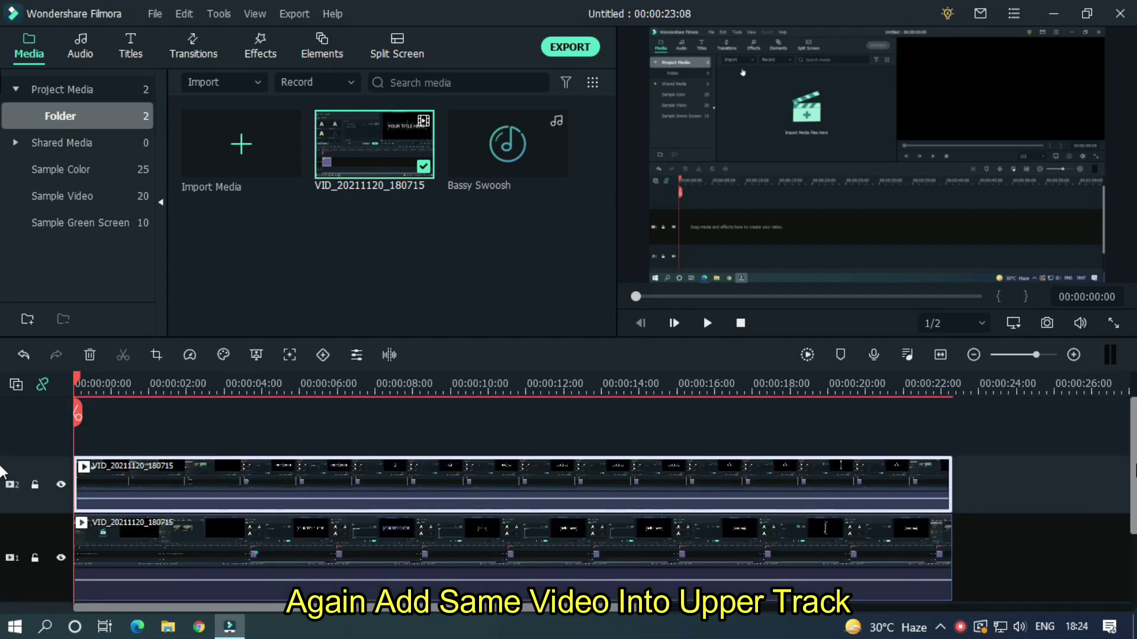
Split the clips on both video tracks at 00:00:04:21
drag(1134, 465, 1134, 478)
drag(198, 388, 320, 383)
click(365, 407)
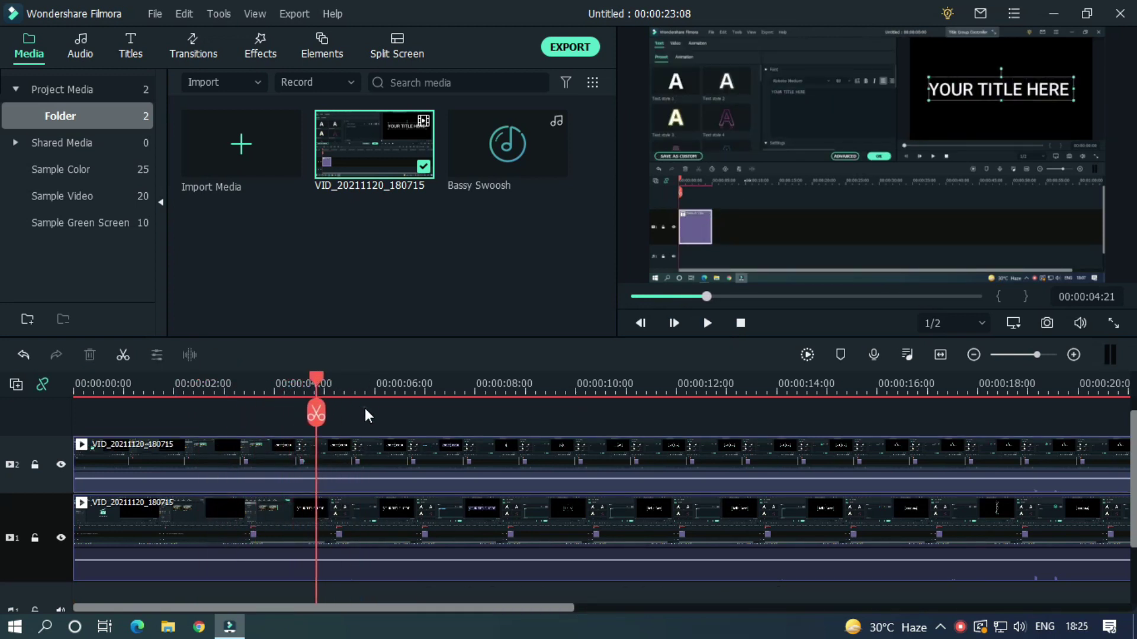
click(318, 414)
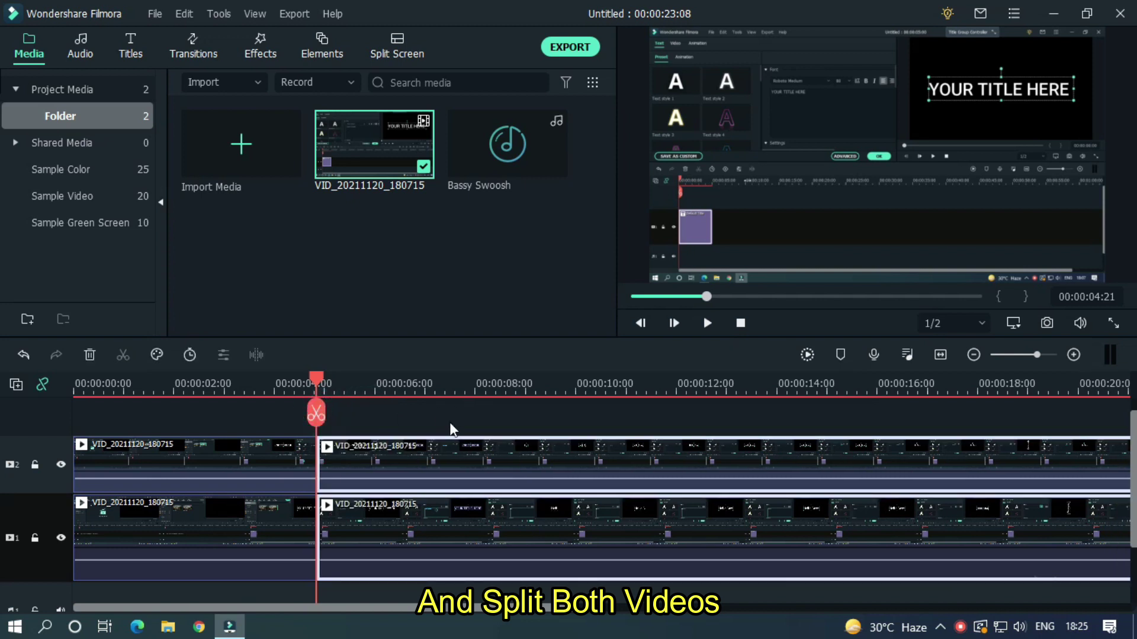
Split the remaining clips on both video tracks at 00:00:20:08
drag(361, 608, 471, 616)
drag(548, 388, 856, 407)
click(861, 420)
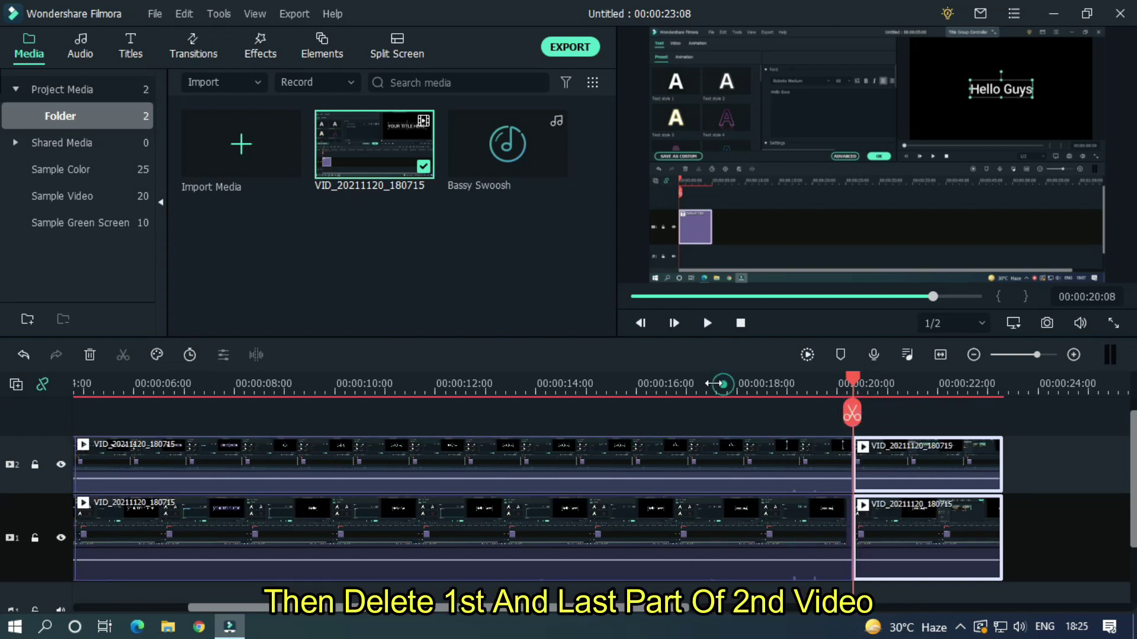
Delete the first and last segments of the recording on video track 2, keeping the middle segment
drag(721, 384, 651, 384)
click(166, 448)
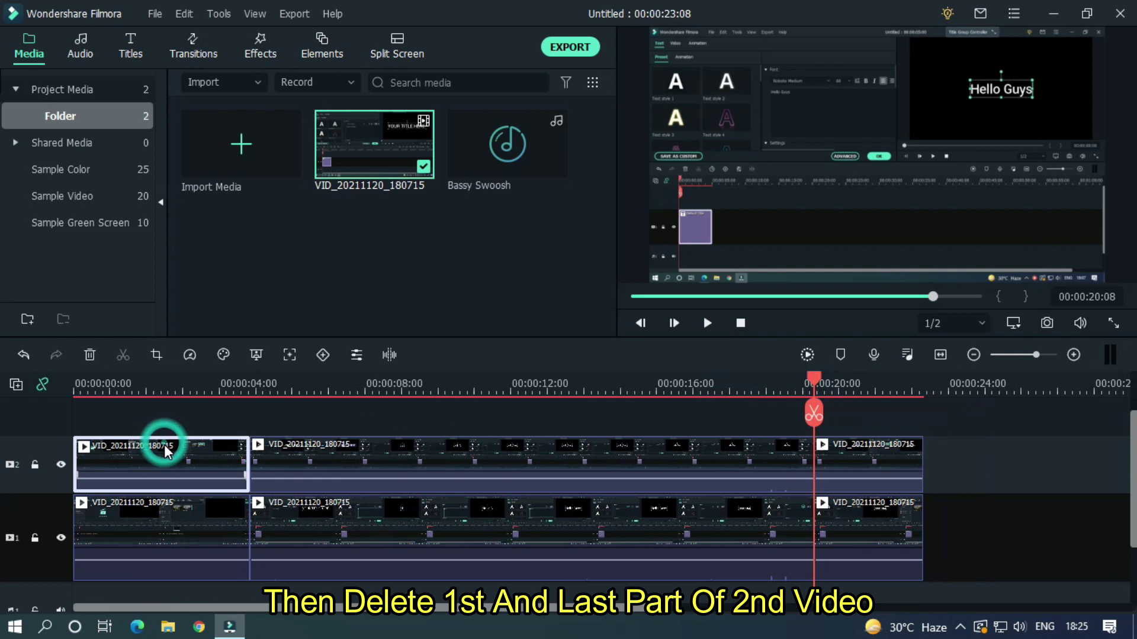
key(Delete)
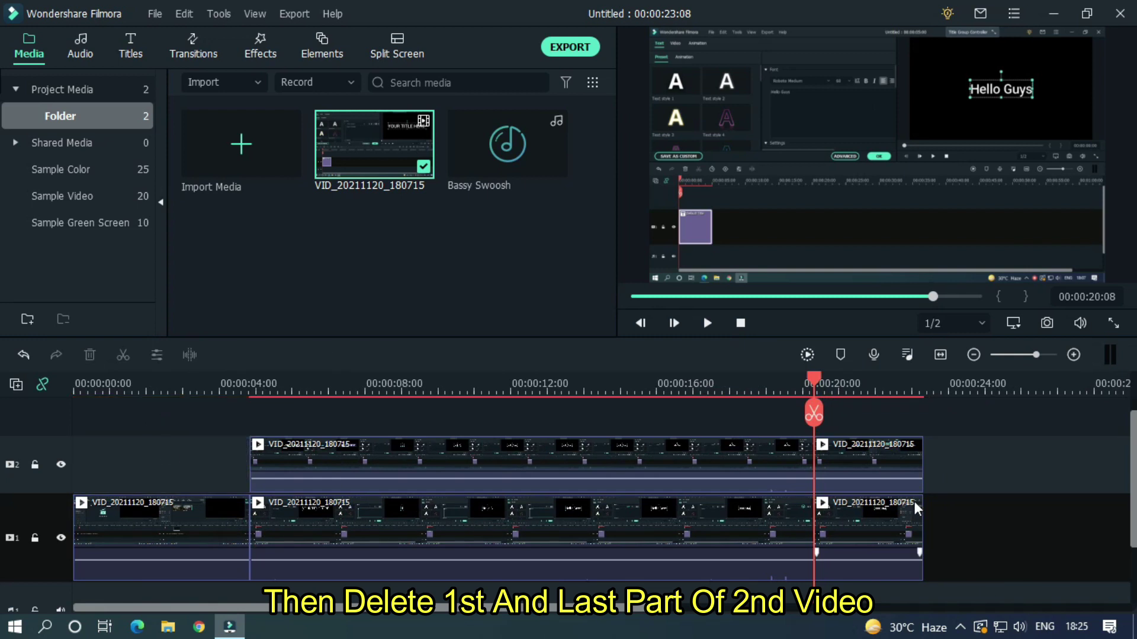
click(889, 459)
key(Delete)
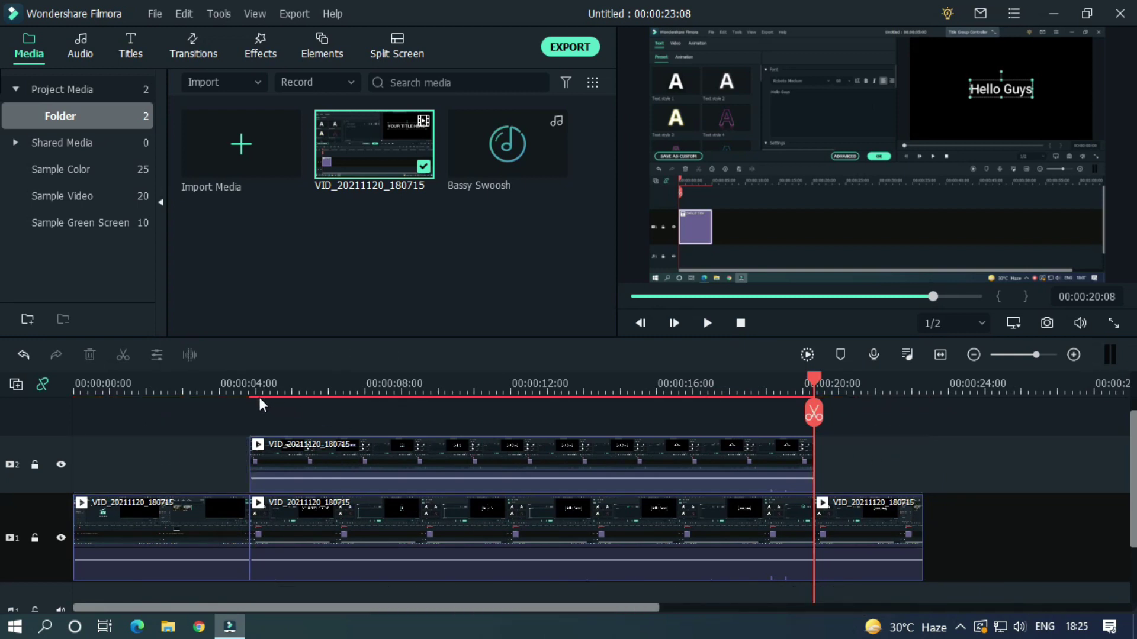
Search the downloaded effects for "mask" and apply the Image Mask effect to the clip on video track 2
click(238, 388)
scroll(355, 472, up, 2)
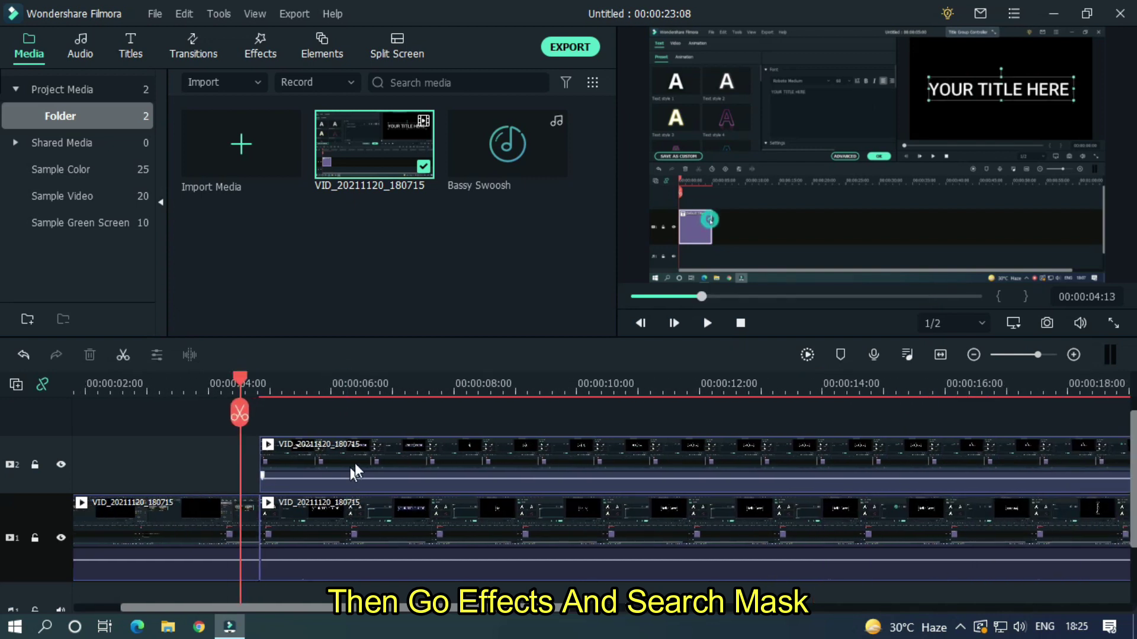
click(256, 55)
click(99, 114)
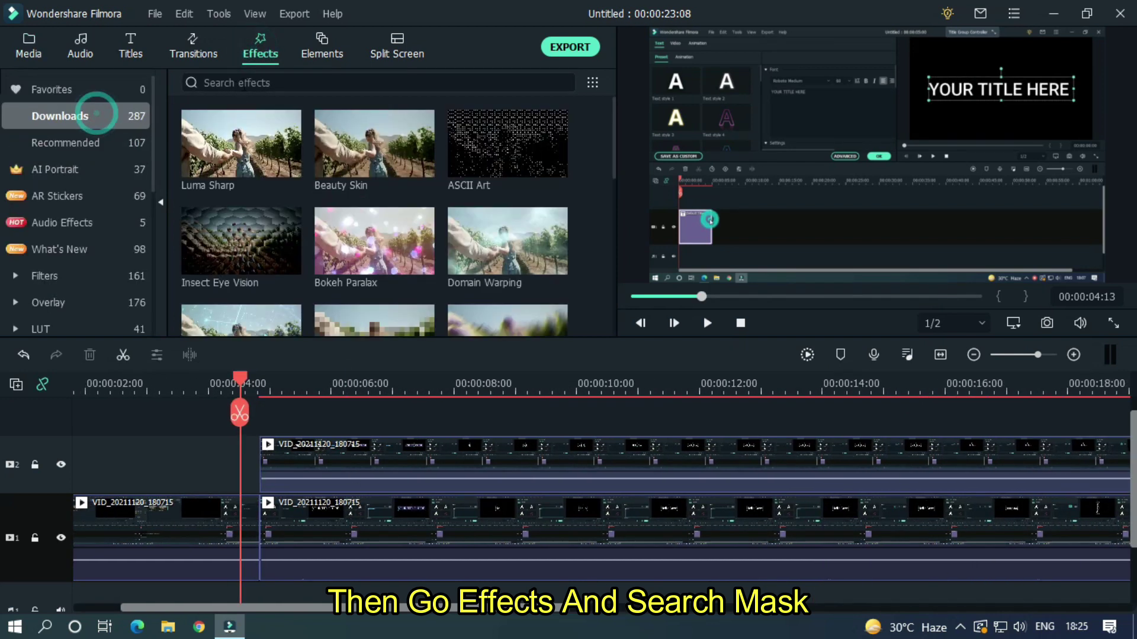
click(247, 81)
text(mask)
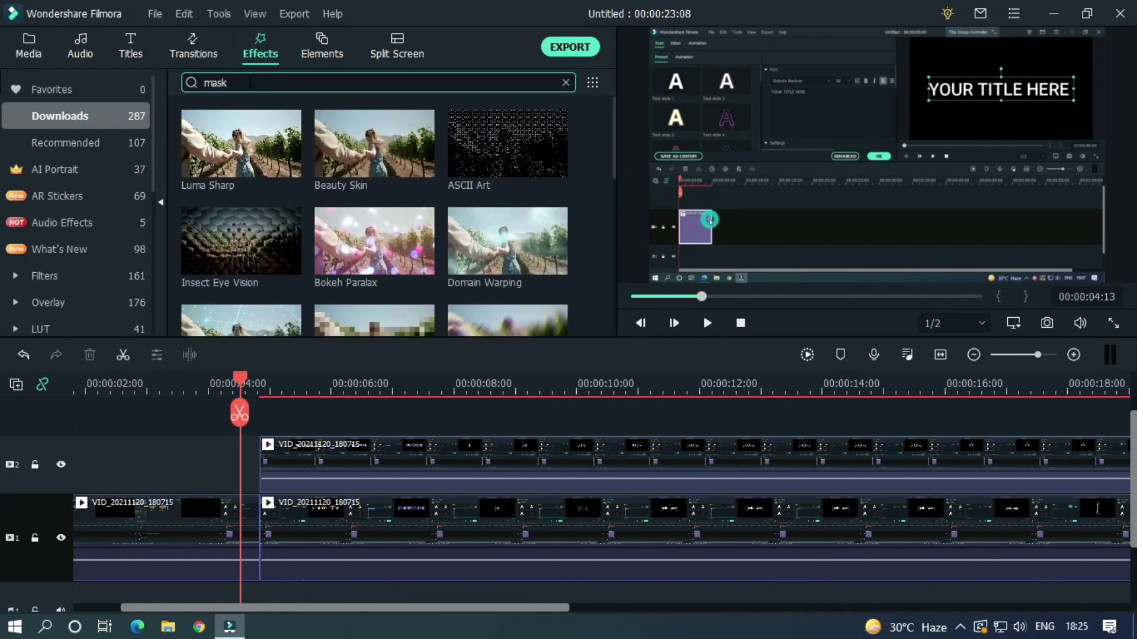
key(Return)
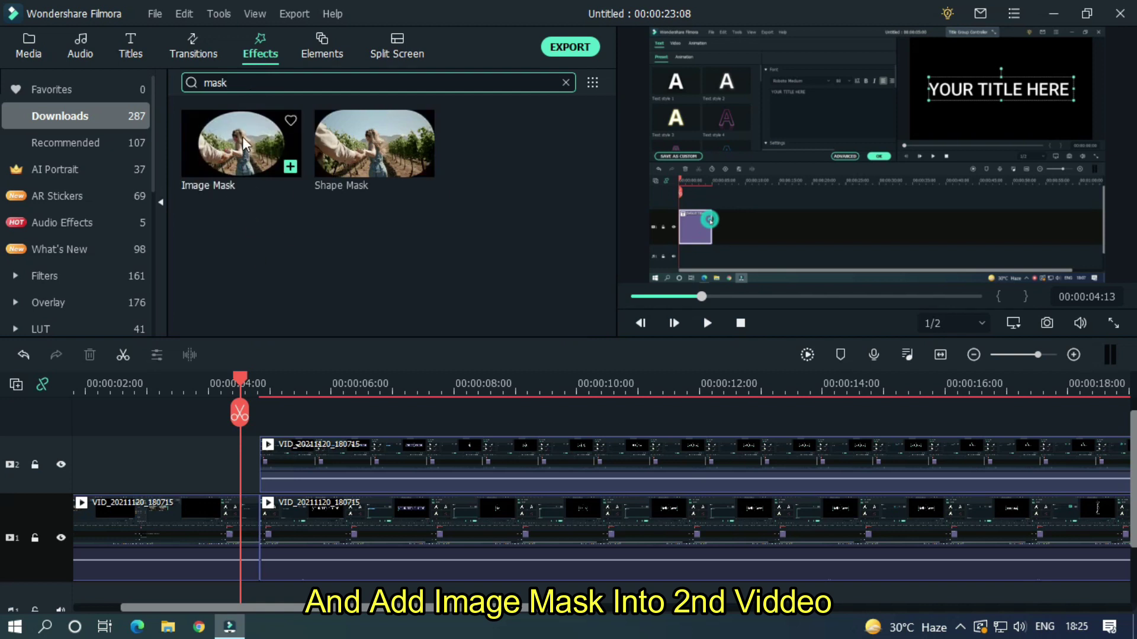
drag(243, 144, 336, 475)
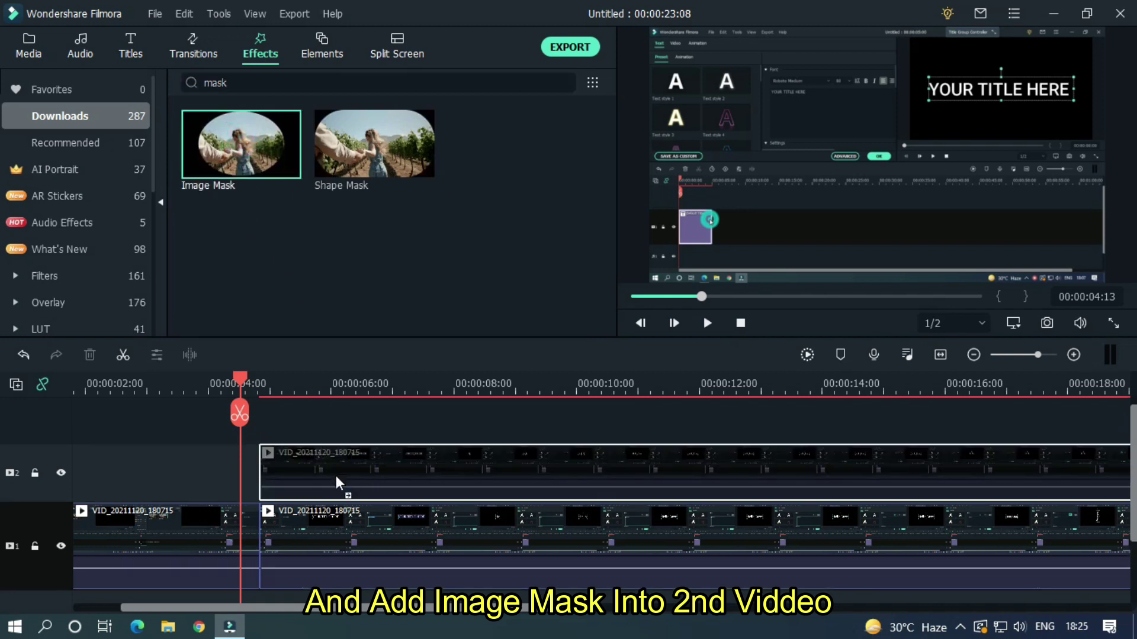
Open the Image Mask settings of the track 2 clip and hide video track 1
double_click(372, 453)
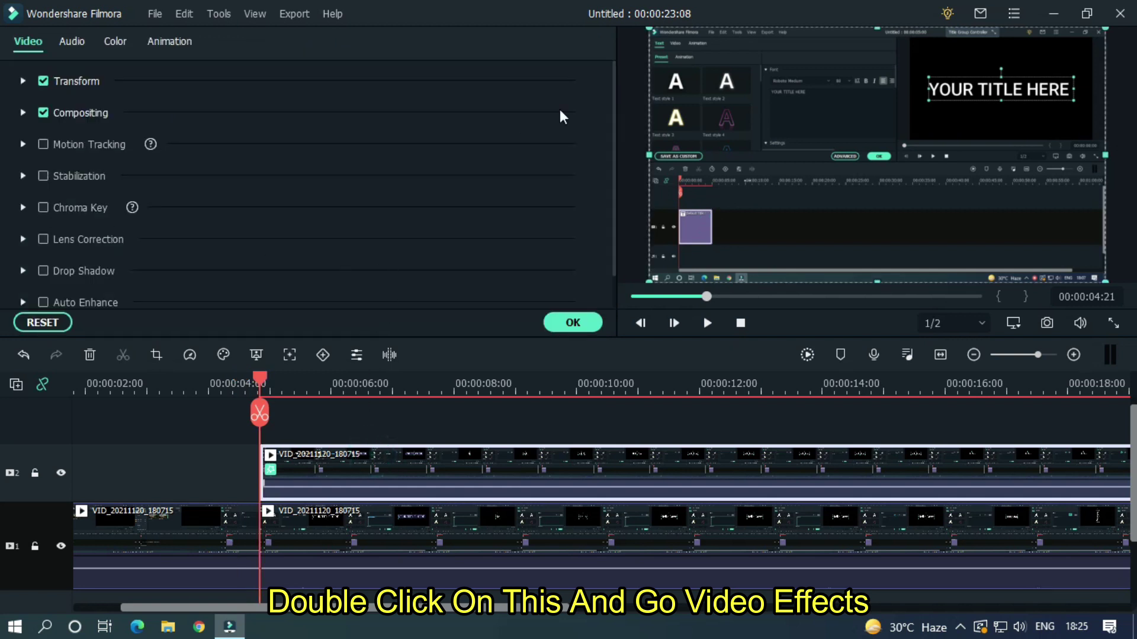
drag(615, 84, 614, 211)
click(27, 296)
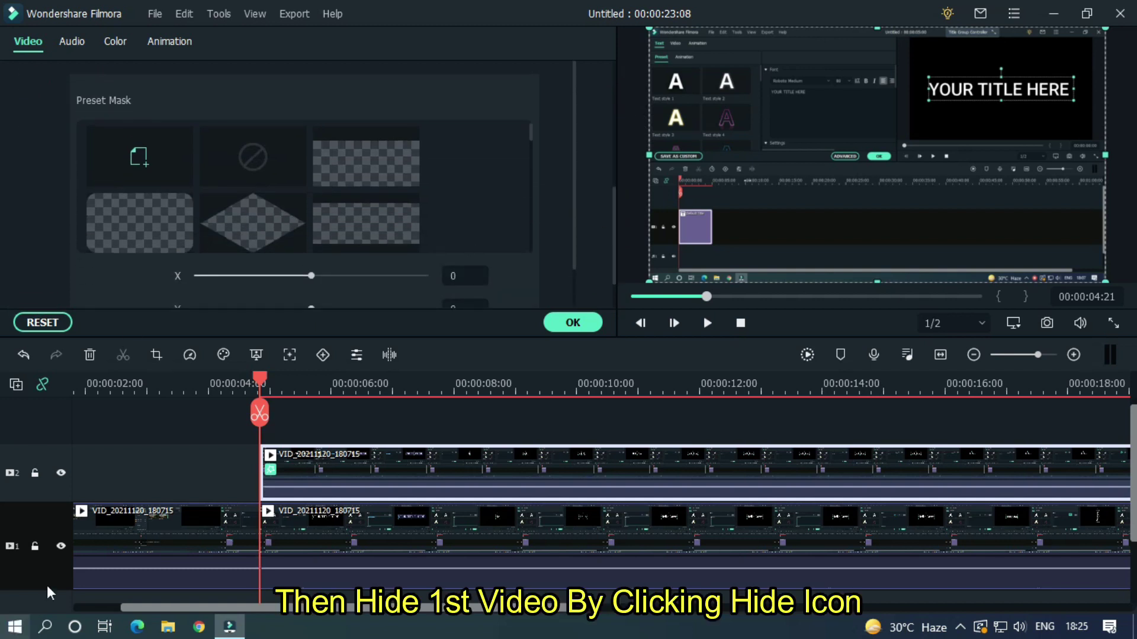
click(61, 544)
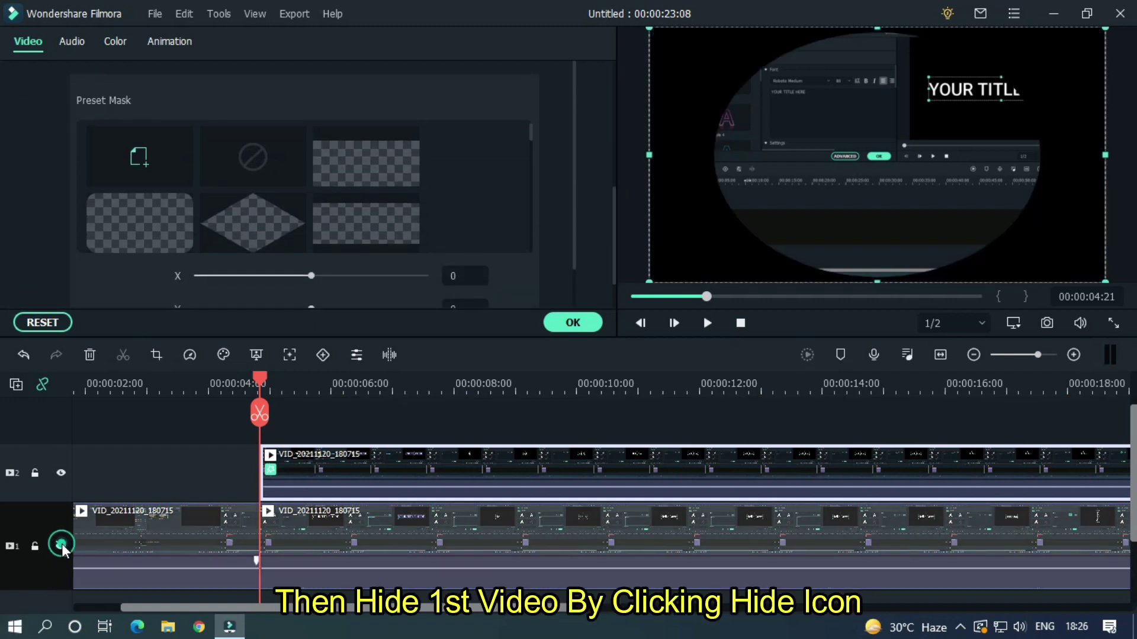
Choose the rectangular preset mask and set it to X -246, Y 65 and height 51
click(371, 165)
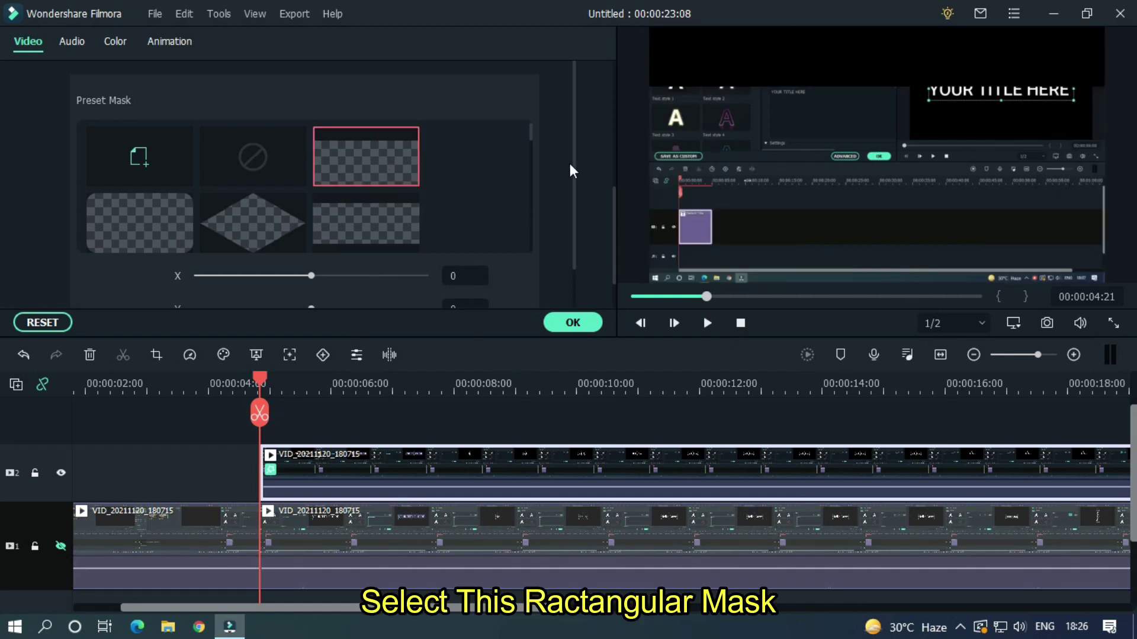
drag(573, 140, 577, 233)
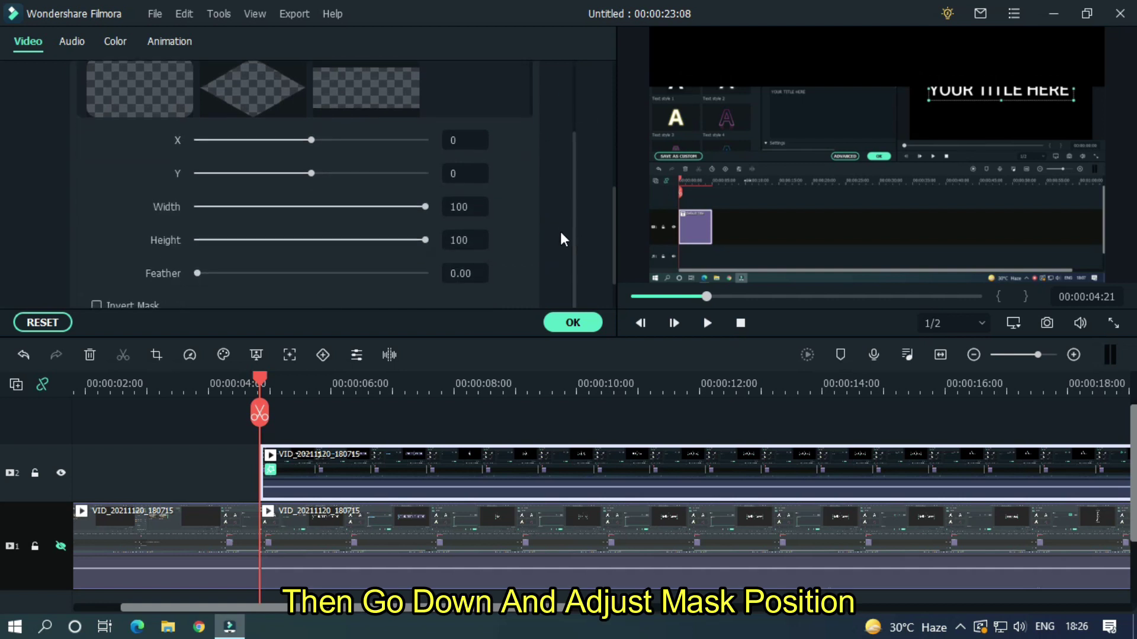
drag(459, 144, 313, 144)
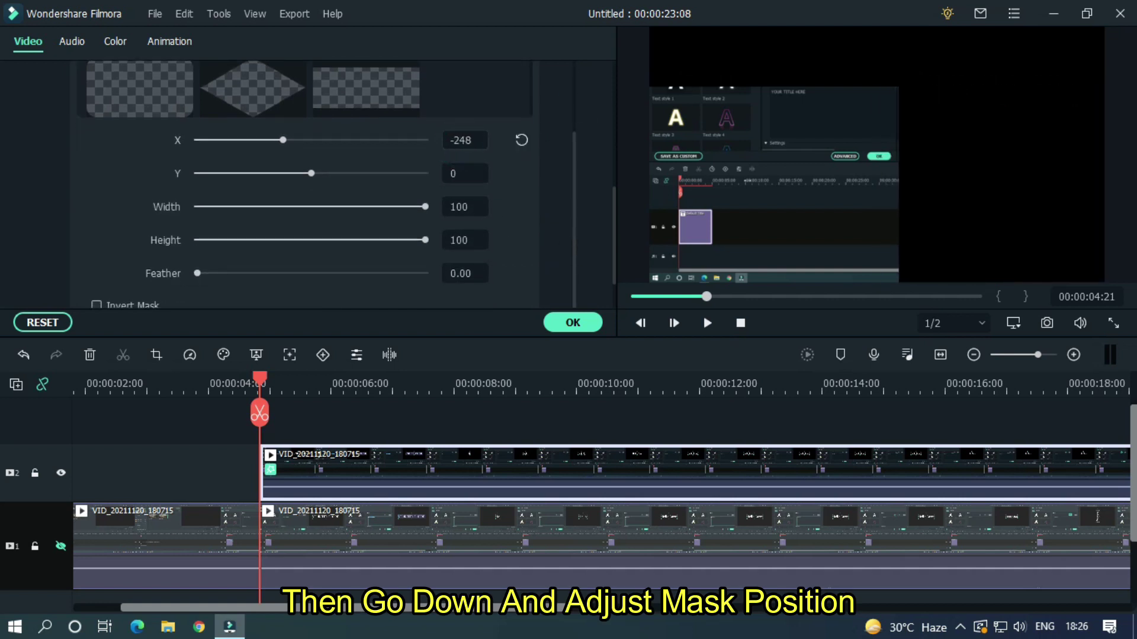
drag(456, 173, 466, 173)
drag(459, 207, 459, 206)
drag(459, 239, 427, 240)
mouse_move(457, 174)
mouse_down()
mouse_move(488, 173)
mouse_move(464, 173)
mouse_up()
drag(469, 240, 473, 239)
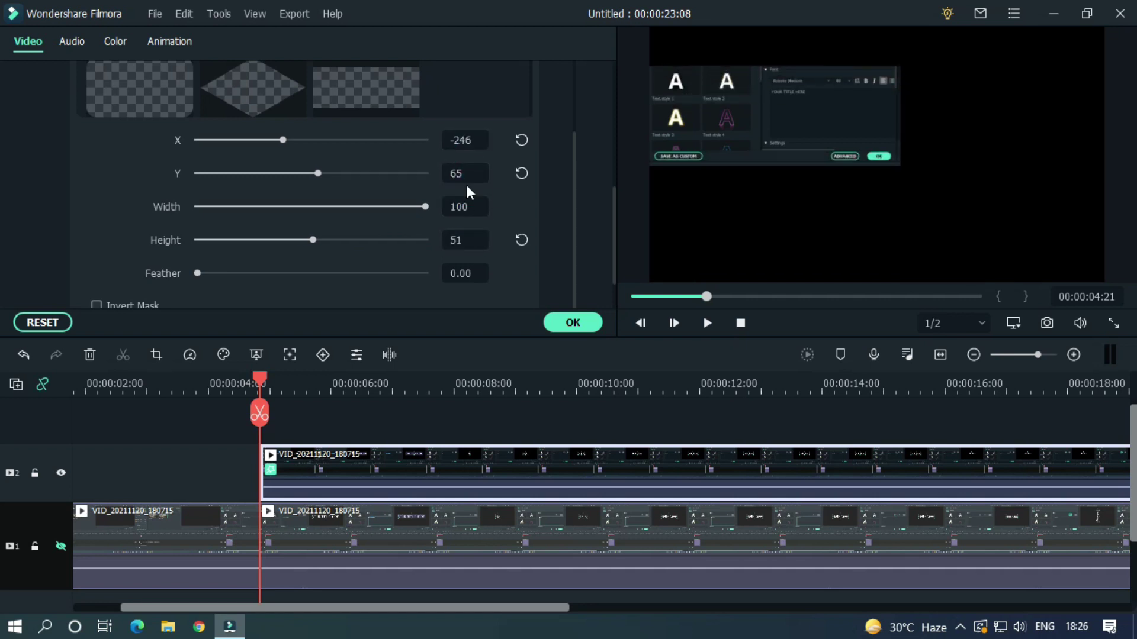
Fine-tune the mask around the title text panel with X -56, Y 66, width 33 and height 54
drag(465, 173, 606, 144)
drag(465, 240, 433, 207)
drag(467, 177, 433, 141)
drag(468, 240, 456, 207)
drag(461, 165, 464, 165)
drag(466, 212, 467, 212)
drag(462, 175, 462, 140)
drag(458, 240, 462, 239)
drag(462, 174, 458, 173)
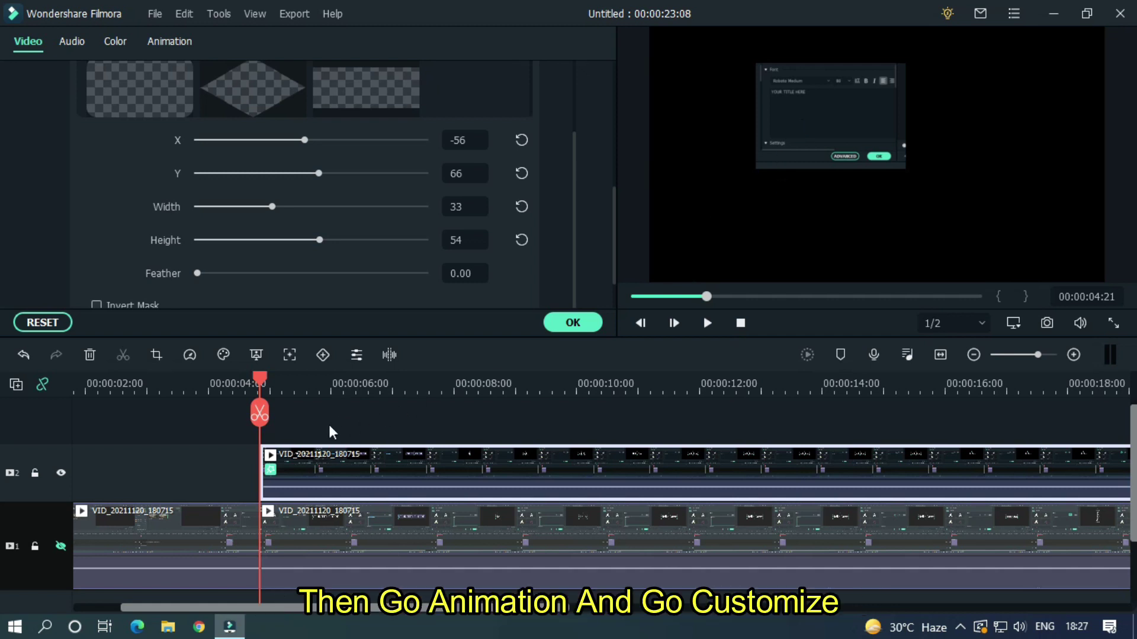
Add a custom animation keyframe at 00:00:04:21, the start of the masked clip on video track 2
click(176, 40)
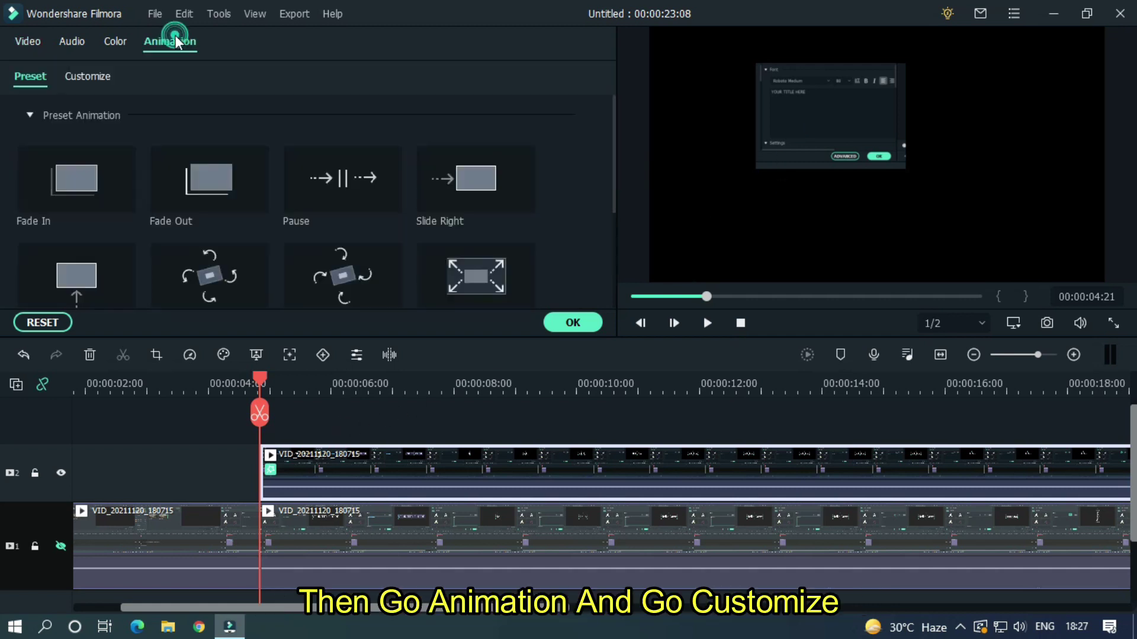
click(99, 89)
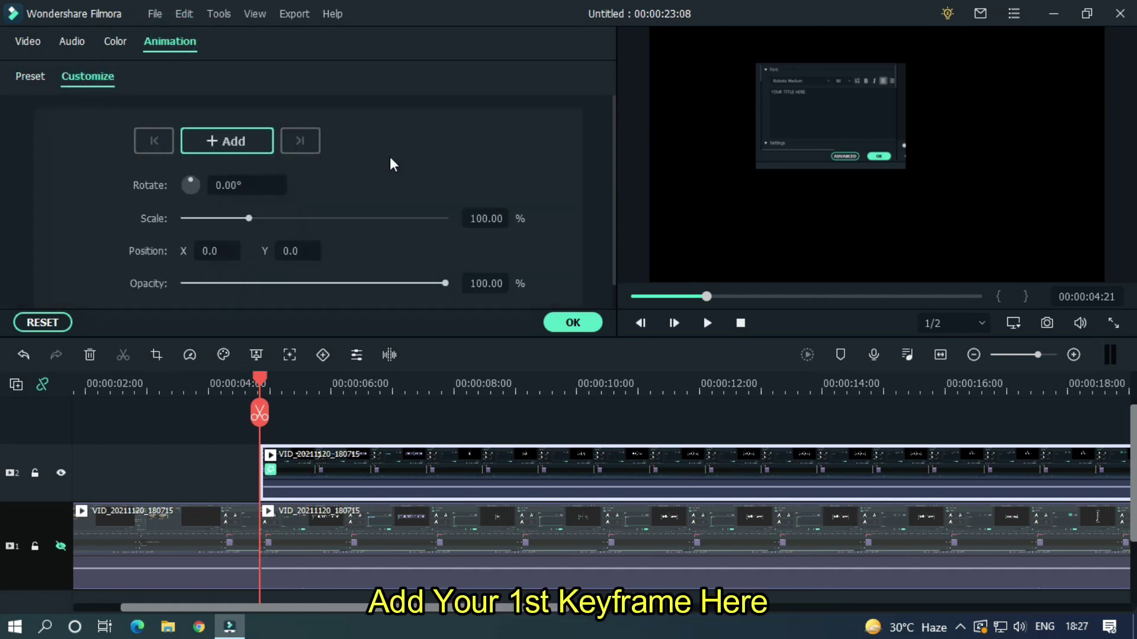
click(225, 141)
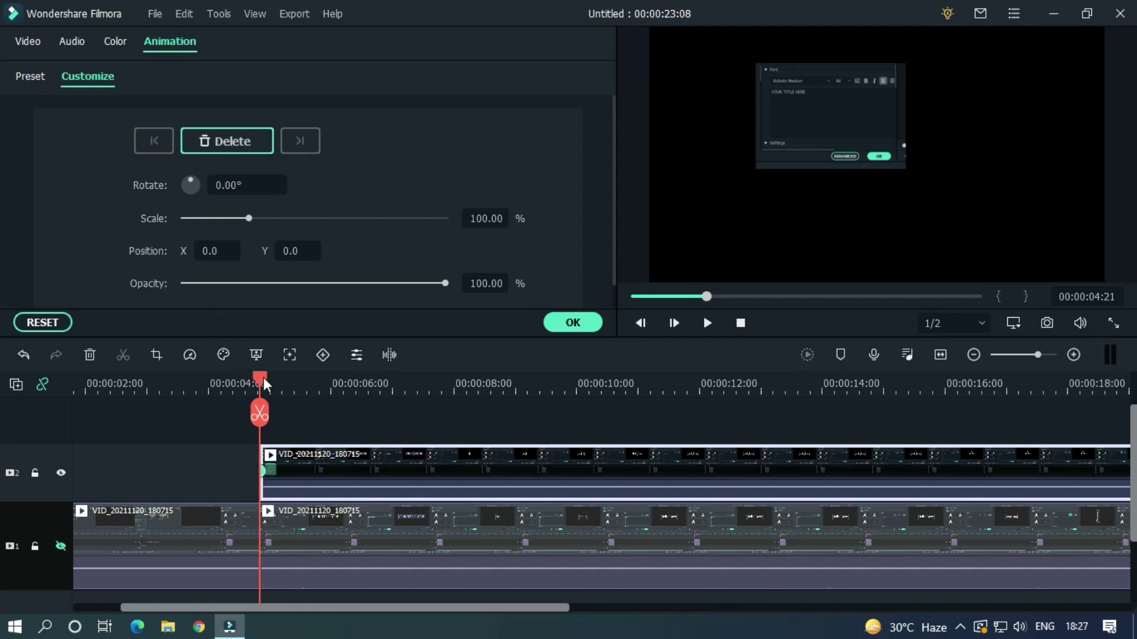
Create a zoom-in keyframe at 00:00:05:06 with scale 207% and position X 121, Y -93
key(Right)
key(Right)
key(Right)
key(Right)
key(Right)
key(Right)
key(Right)
key(Right)
key(Right)
key(Right)
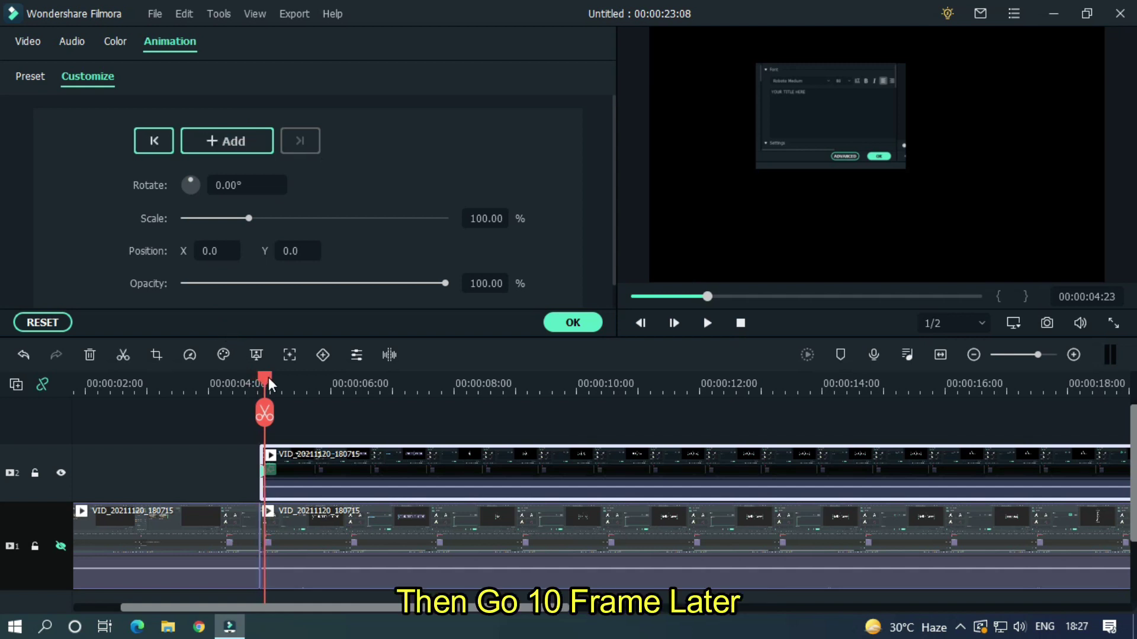
key(Right)
key(Right)
key(Right)
key(Right)
key(Right)
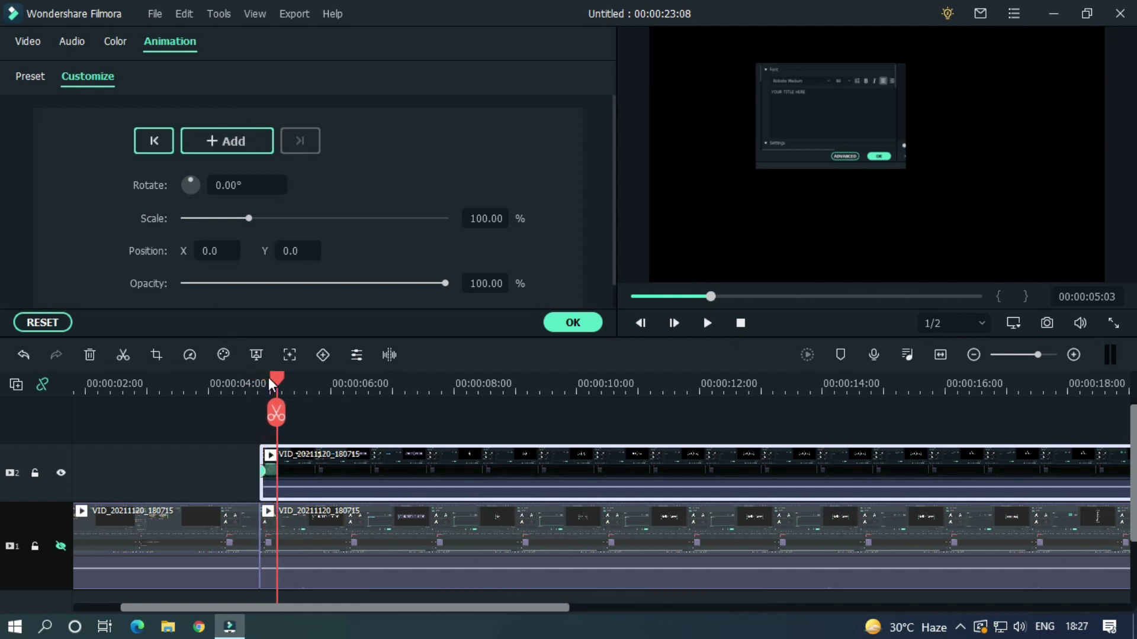
drag(343, 386, 371, 384)
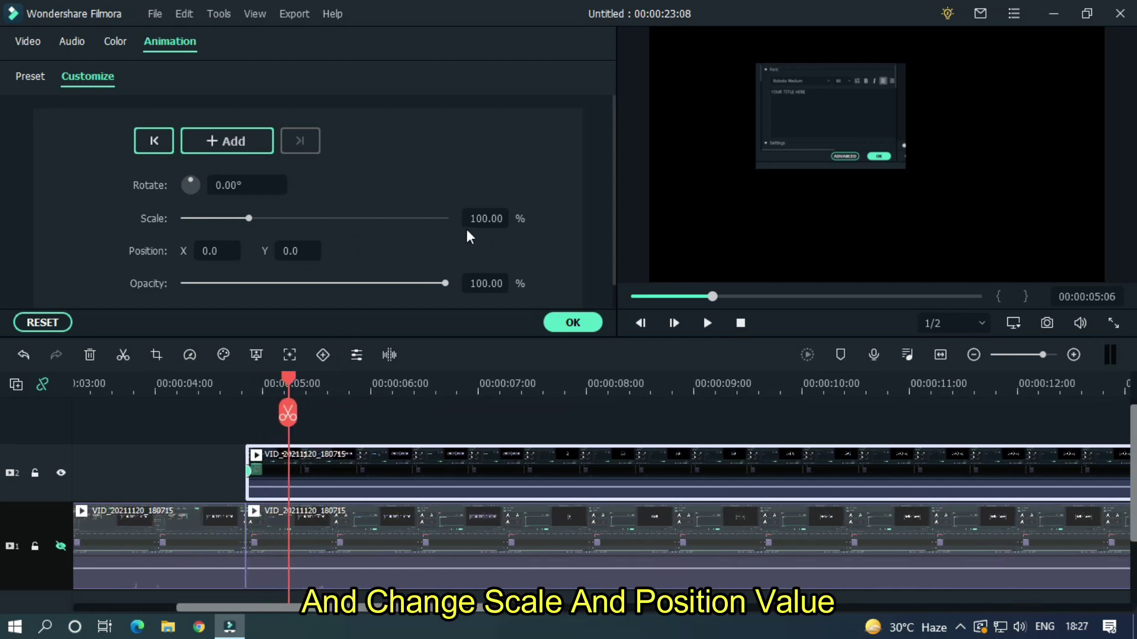
drag(480, 221, 542, 220)
drag(316, 218, 332, 218)
drag(217, 251, 289, 252)
drag(302, 251, 239, 252)
drag(481, 219, 468, 219)
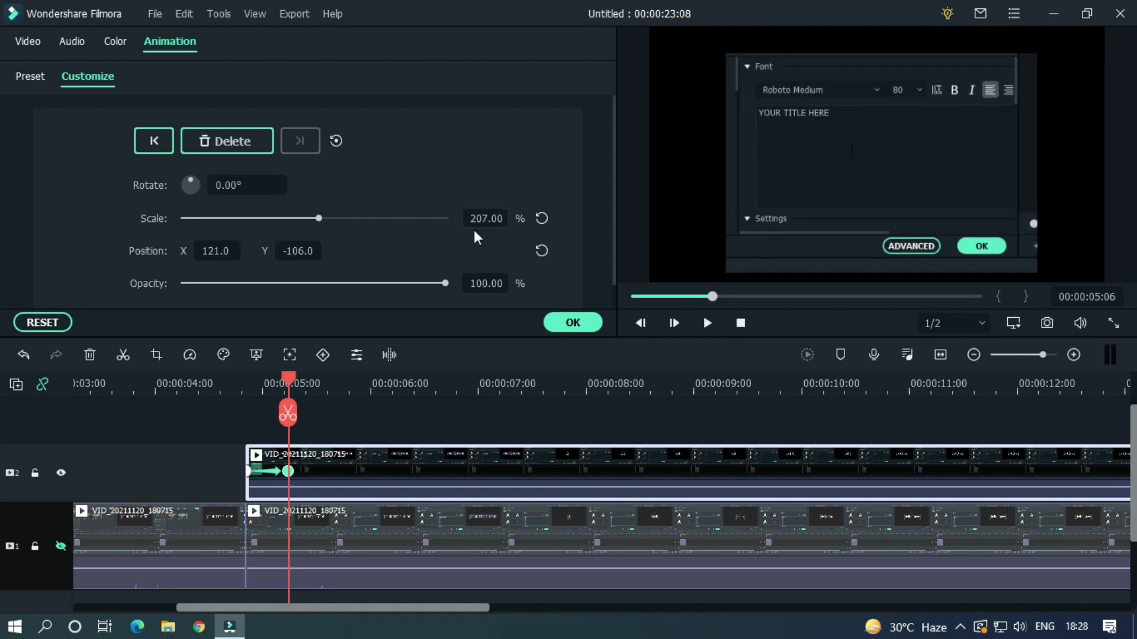
drag(297, 251, 305, 251)
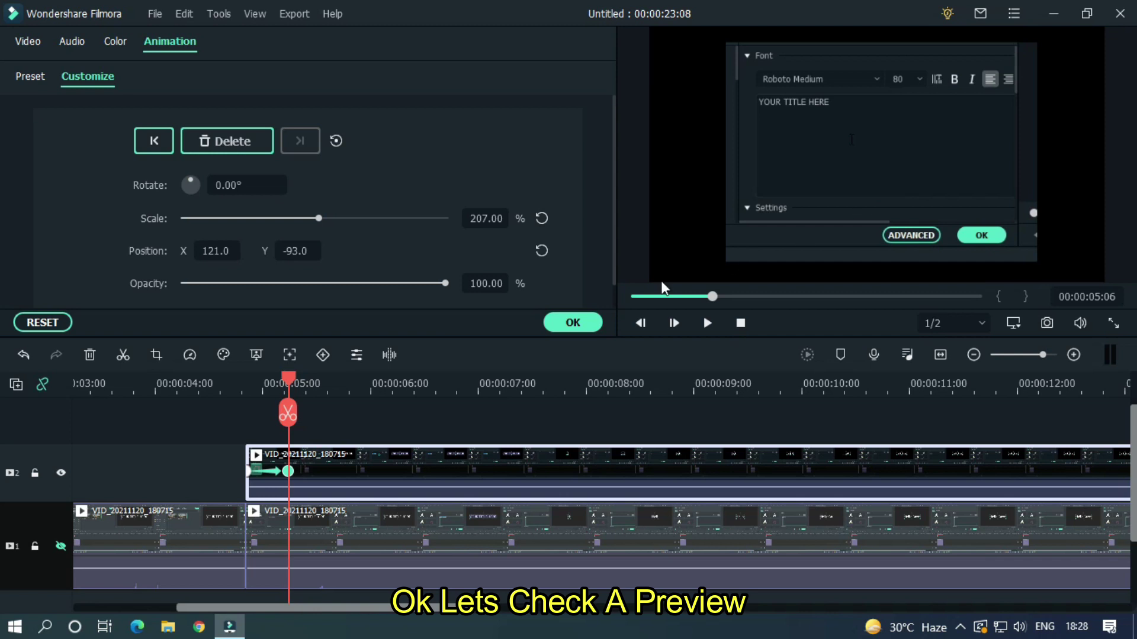
Play back the masked clip's zoom-in from just before the clip starts
drag(292, 389, 180, 382)
key(space)
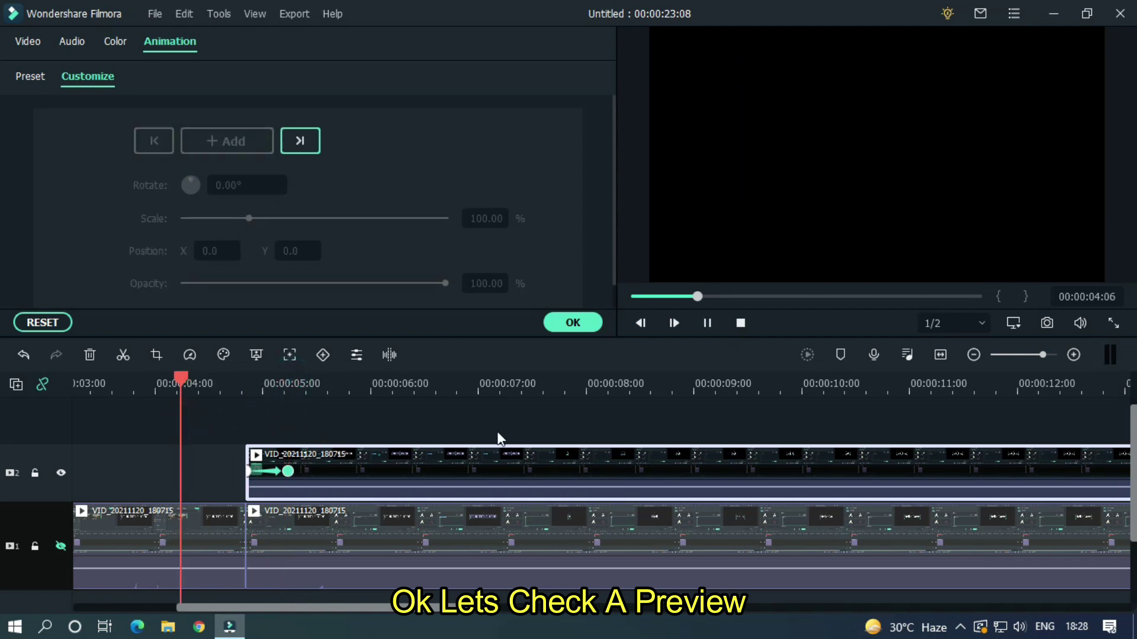
key(space)
click(490, 422)
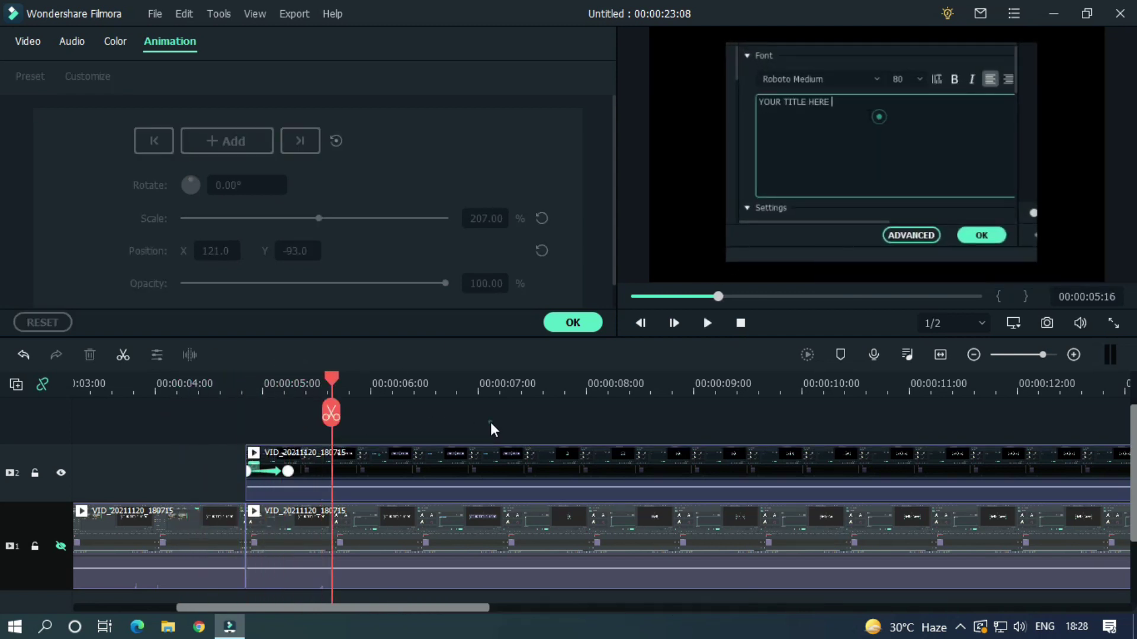
Unhide video track 1 and preview the zoom-in over the original recording from 00:00:04:19
drag(328, 385, 241, 381)
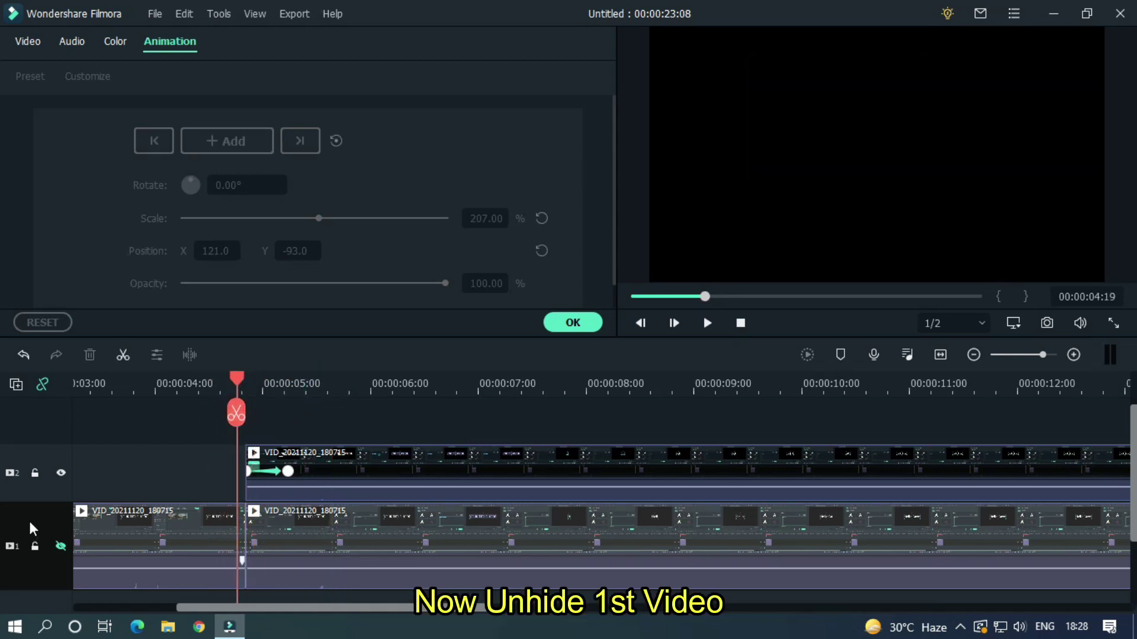
click(61, 546)
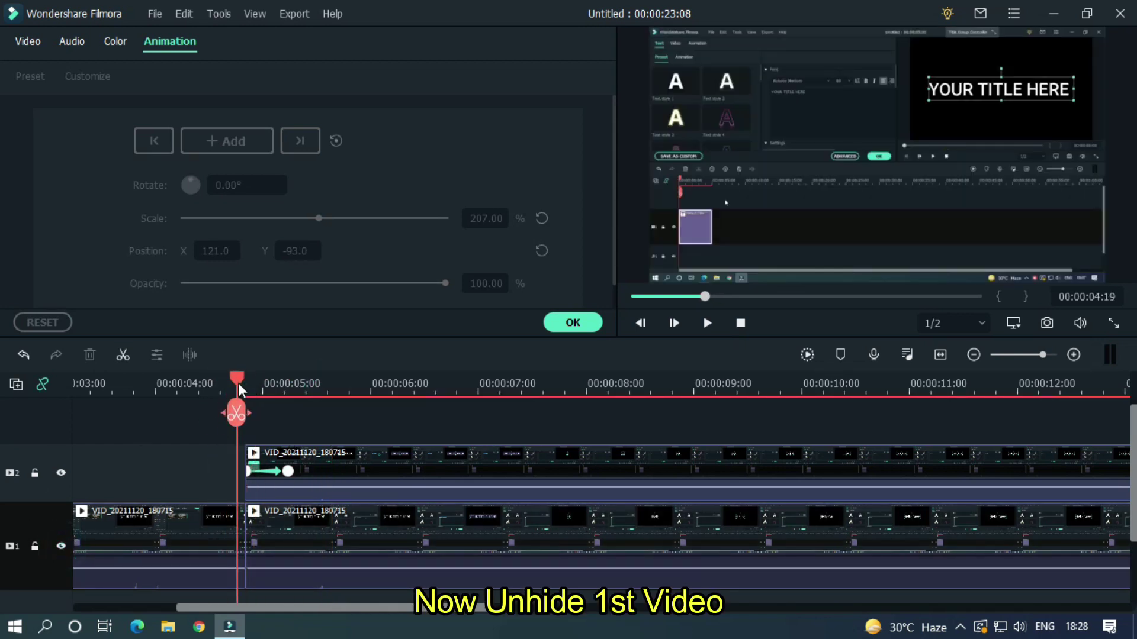
key(space)
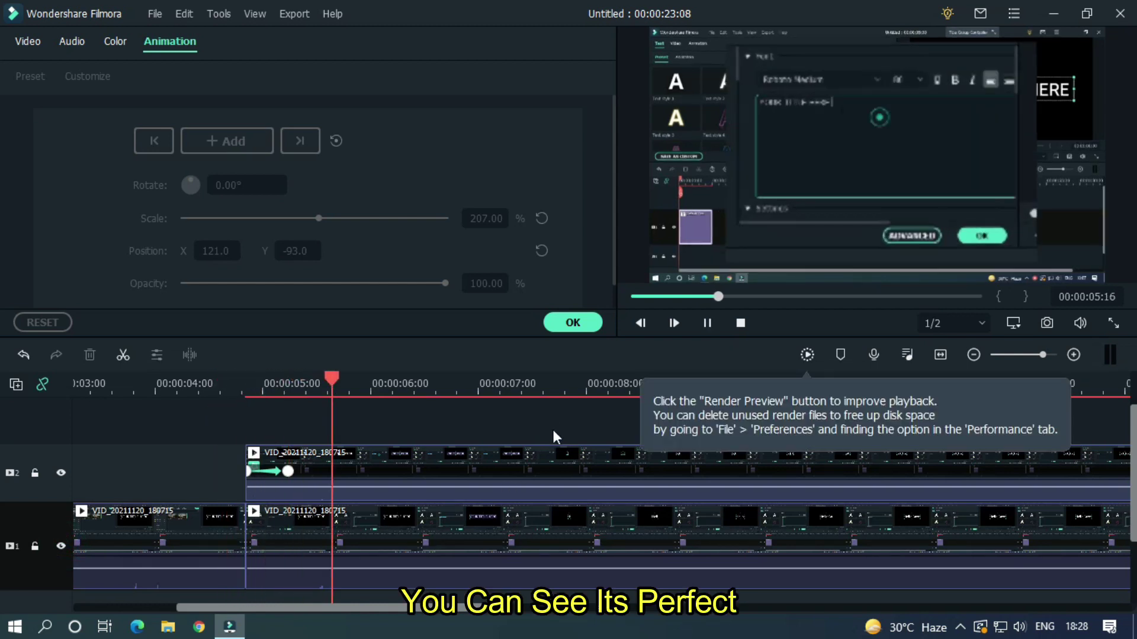
key(space)
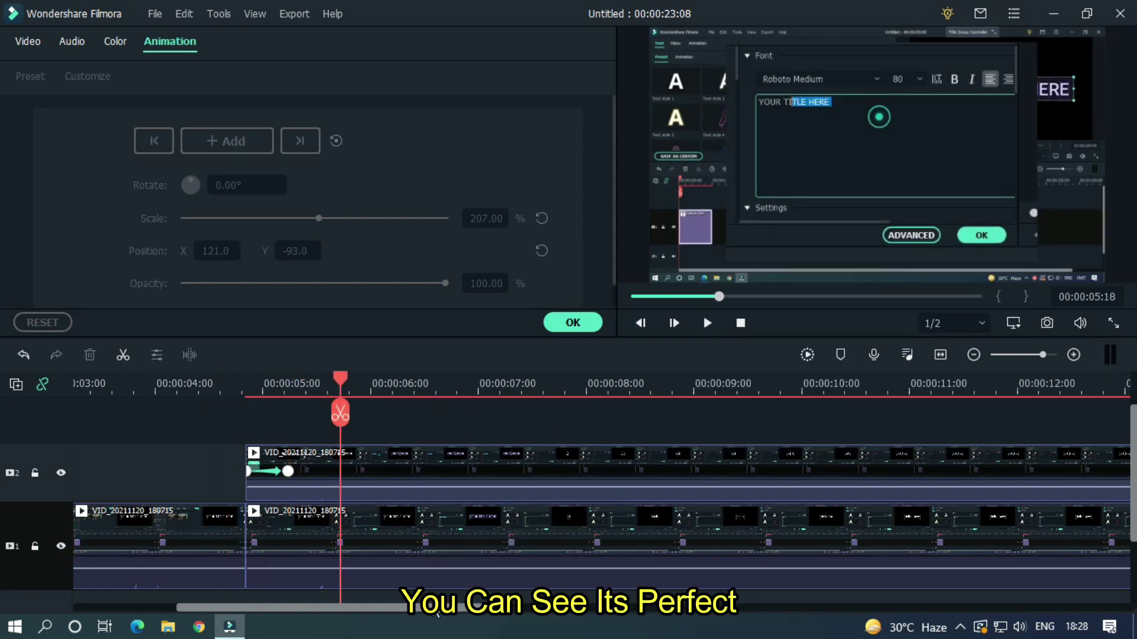
Add an animation keyframe to the track 2 clip at 00:00:19:23, about ten frames before its end
drag(432, 607, 789, 619)
click(698, 398)
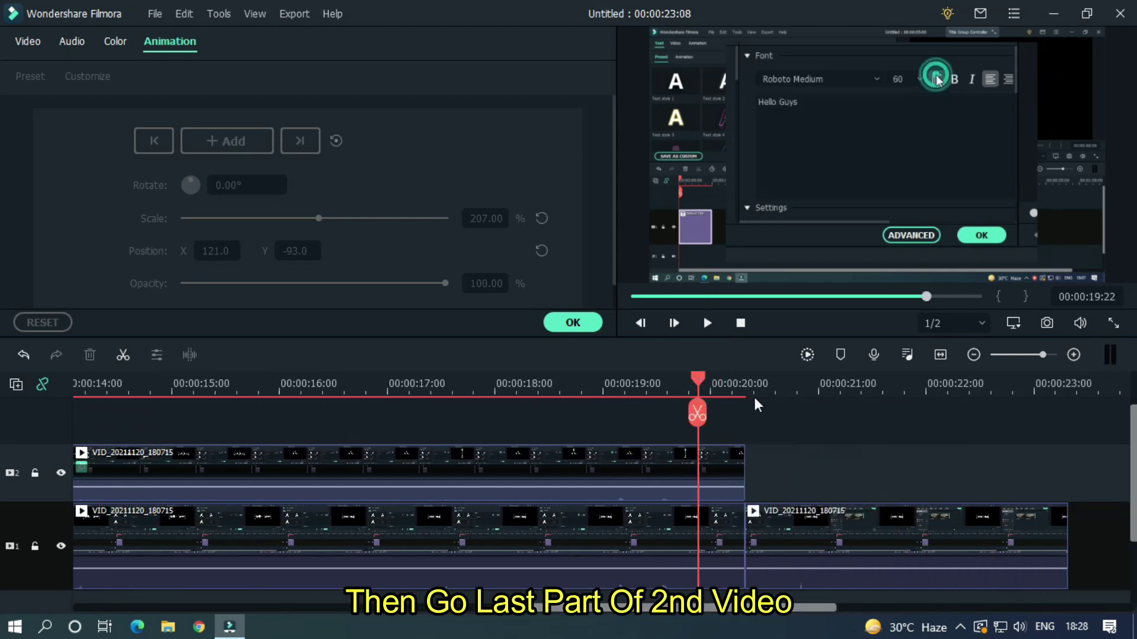
scroll(768, 388, up, 1)
click(767, 388)
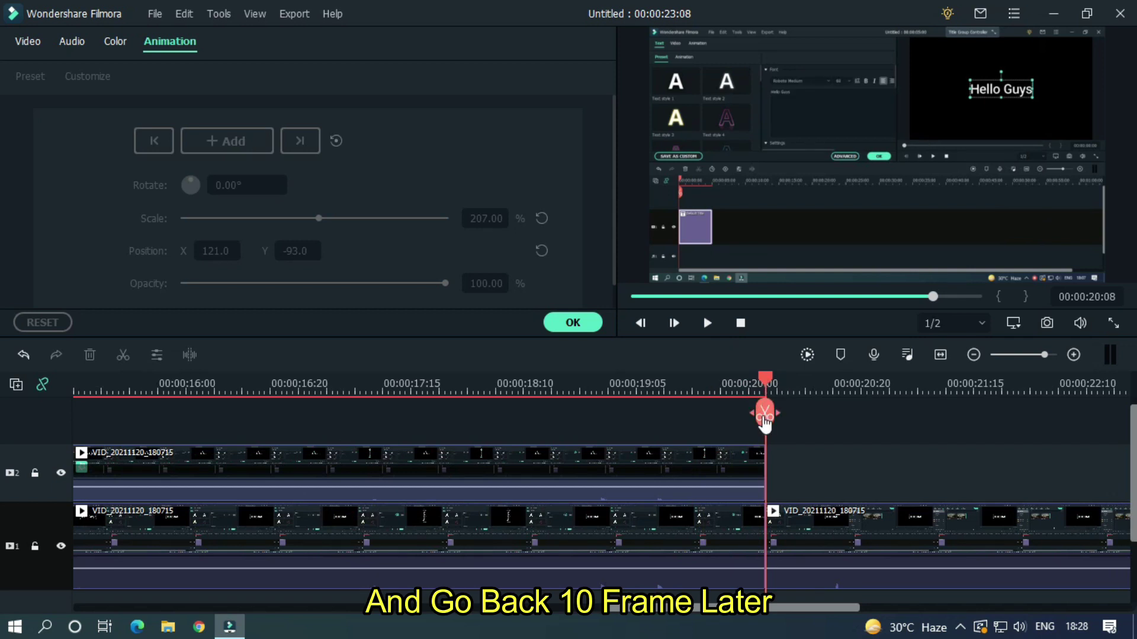
key(Left)
key(Left)
key(Left)
key(Left)
key(Left)
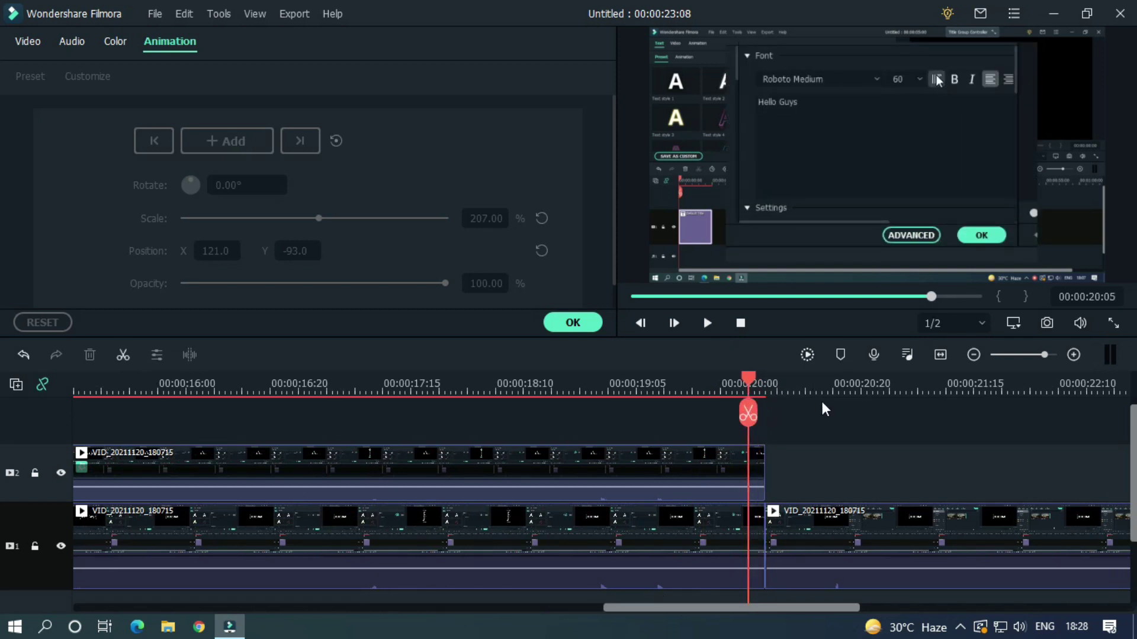
key(Left)
key(Left)
key(Left)
key(Left)
key(Left)
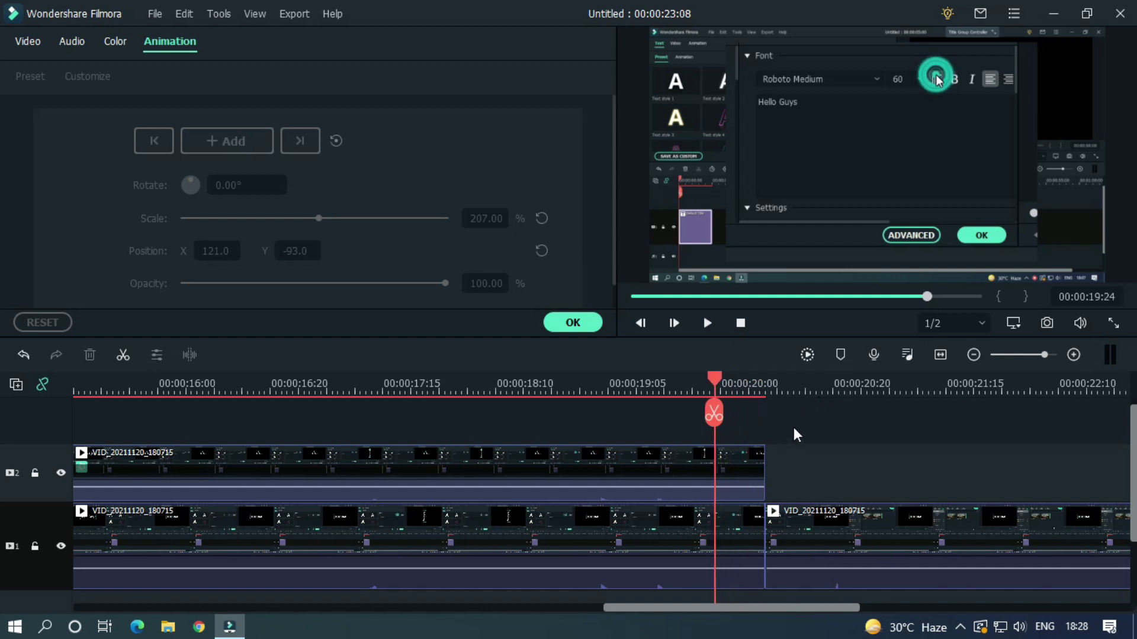
click(730, 470)
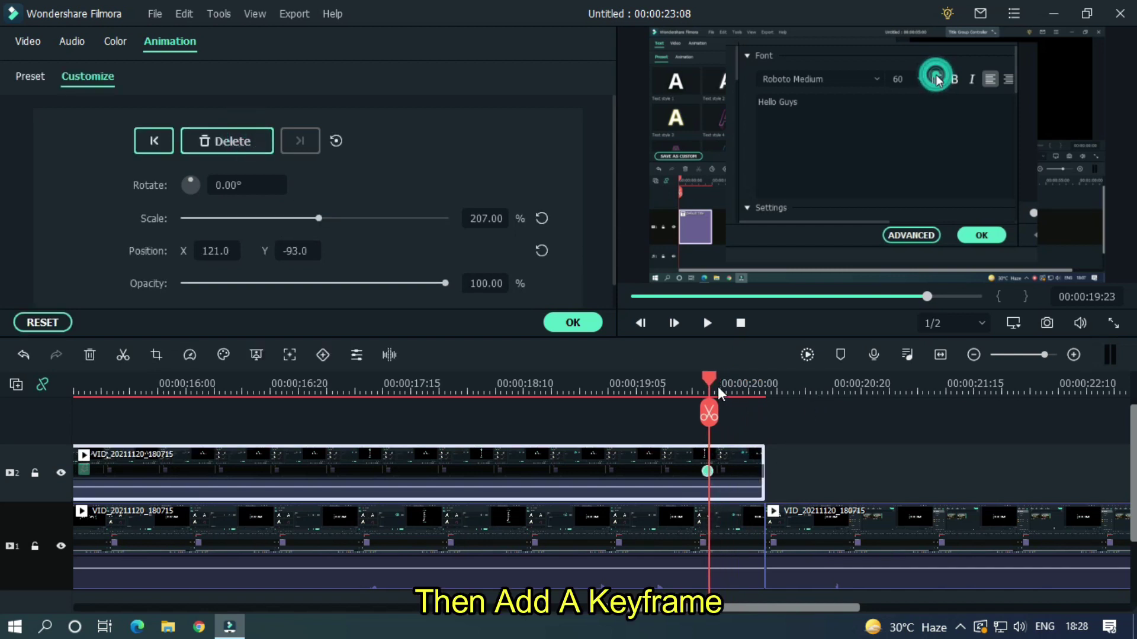
Reset the scale and position of the track 2 clip at its end, 00:00:20:08, to create the zoom-out
drag(717, 386, 768, 381)
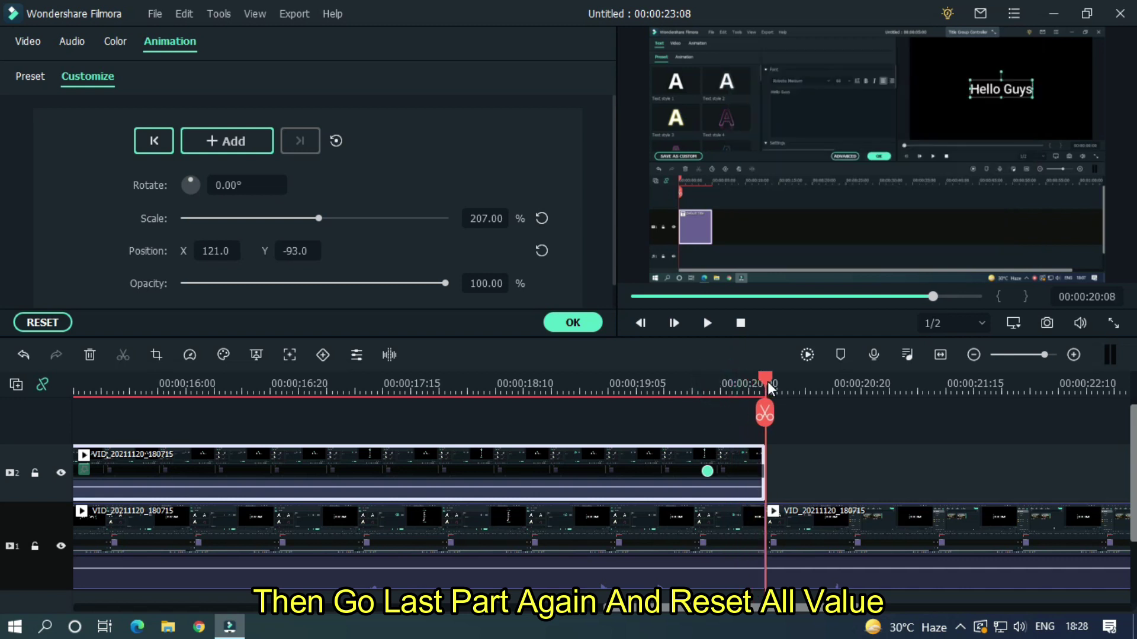
click(542, 219)
click(542, 251)
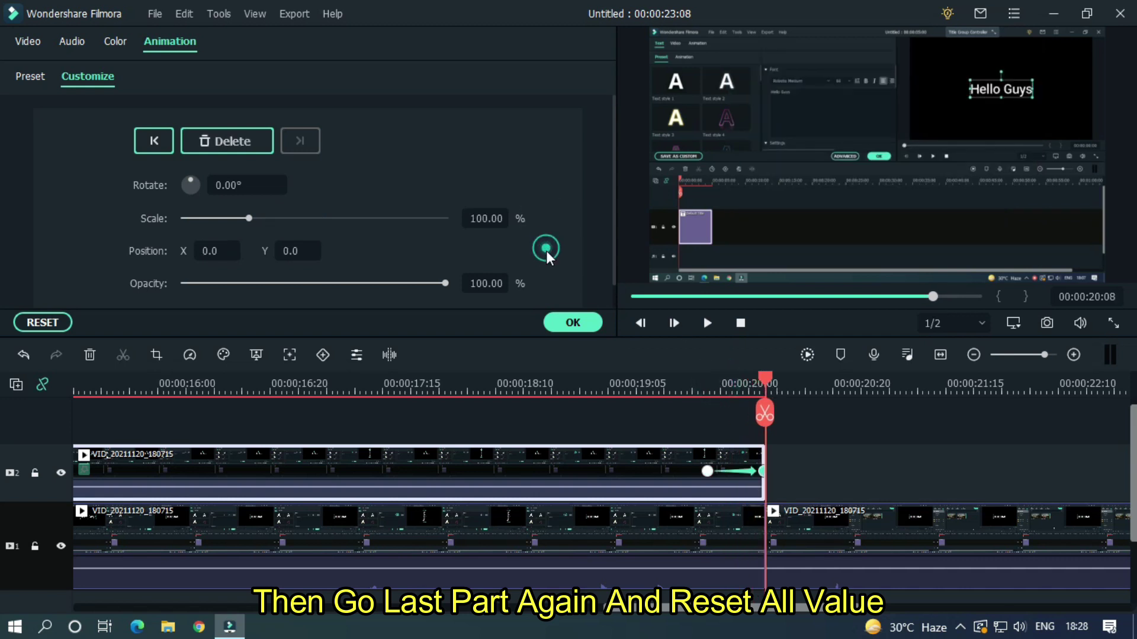
Preview the masked clip's closing zoom-out and opening zoom-in, and accept the animation settings
click(675, 385)
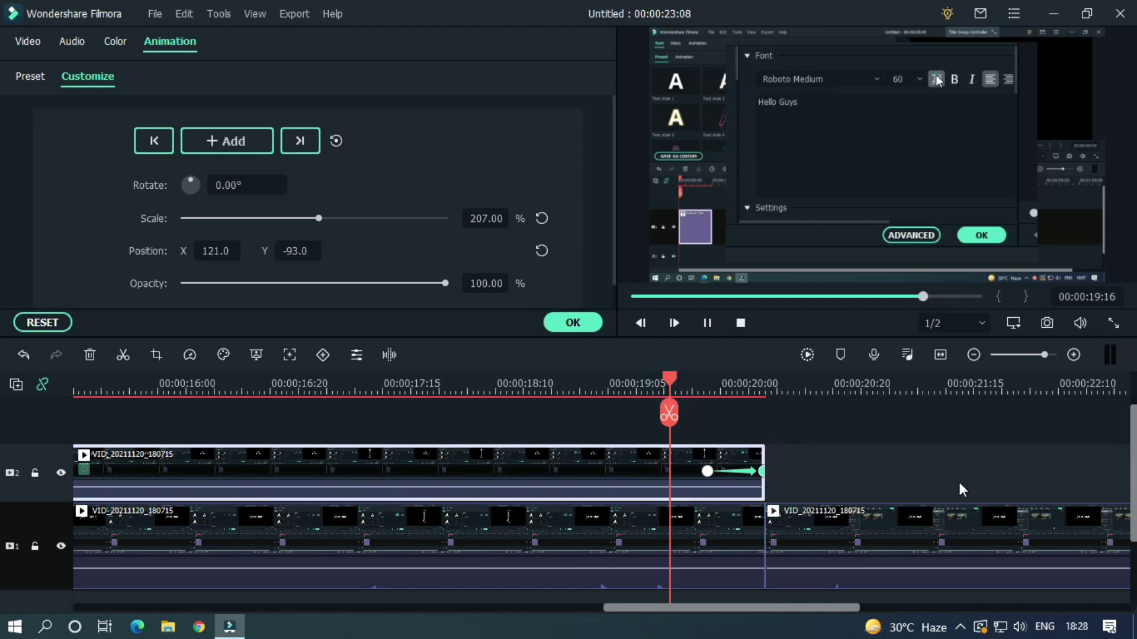
click(900, 389)
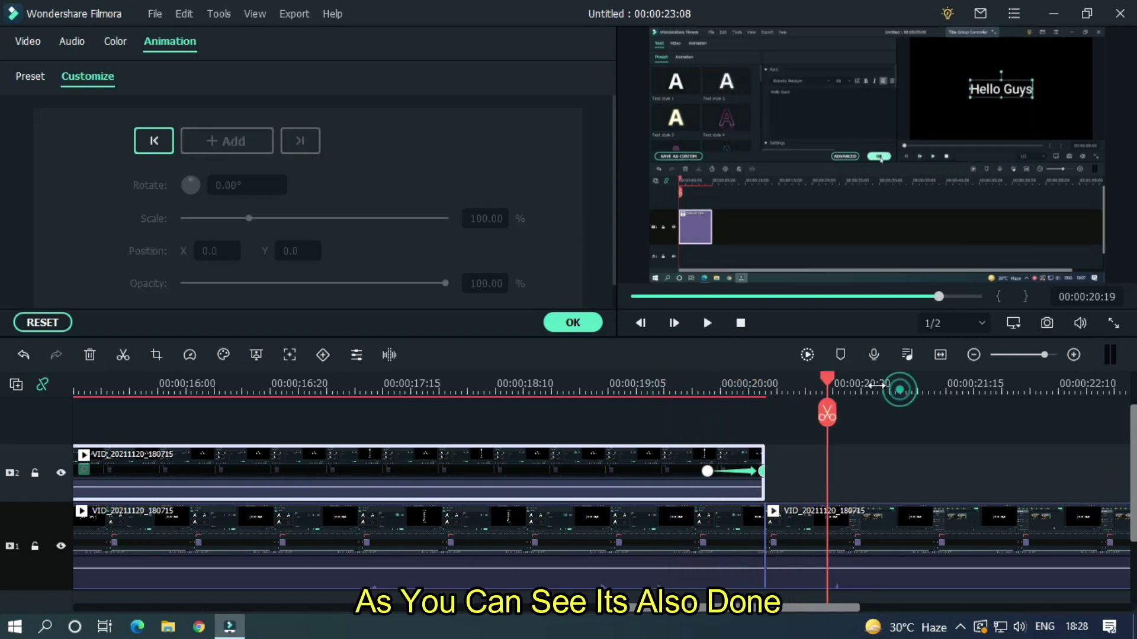
drag(876, 386, 823, 382)
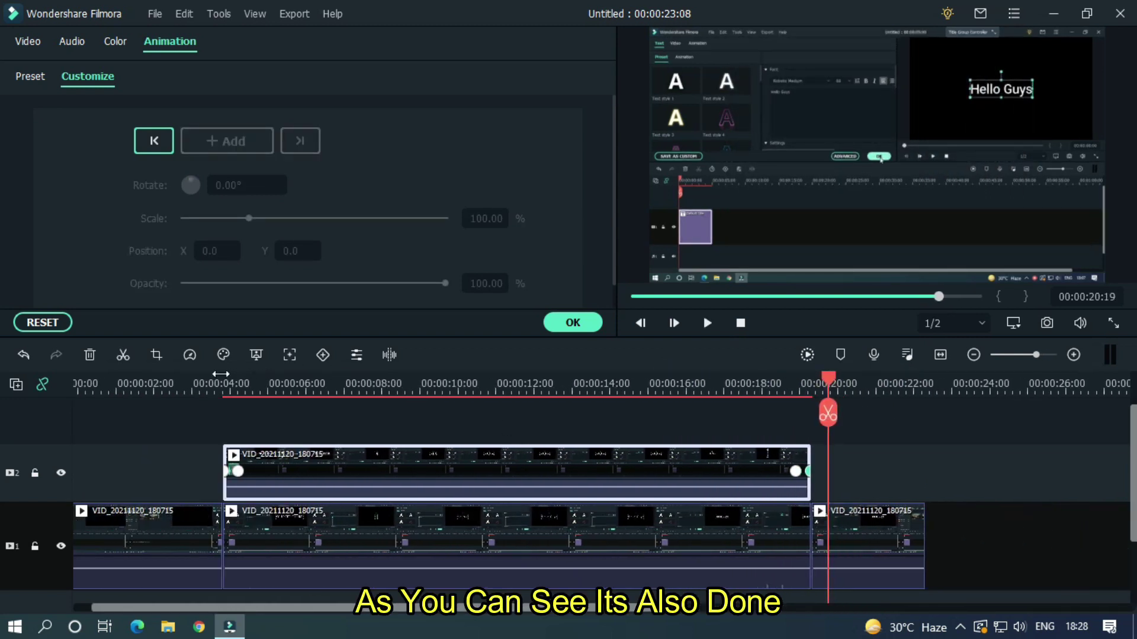
click(221, 384)
key(space)
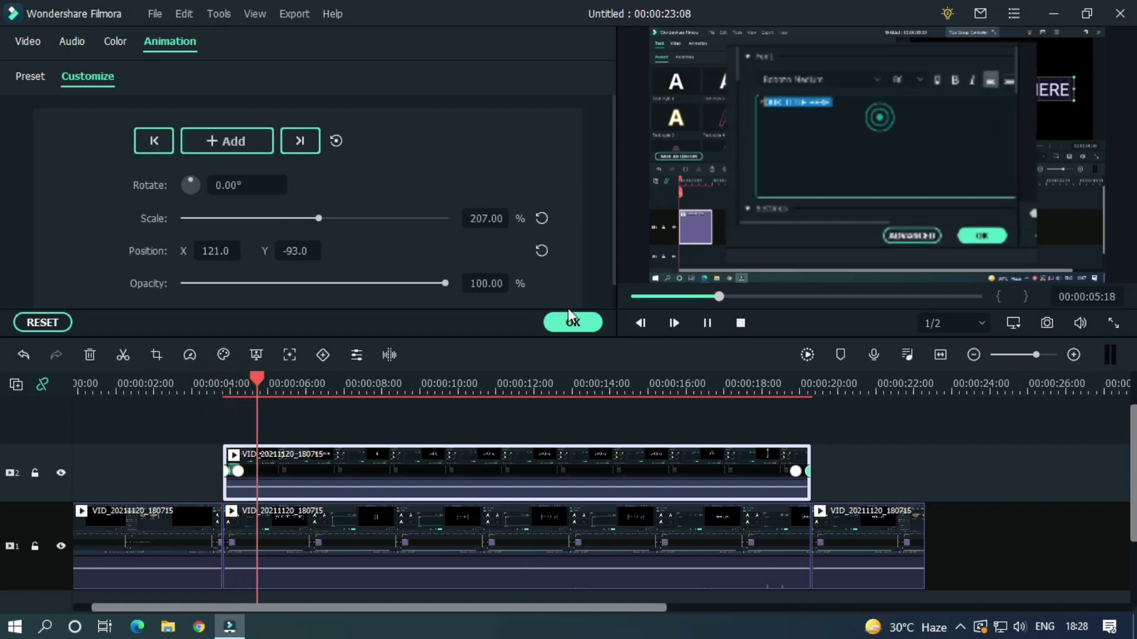
click(569, 321)
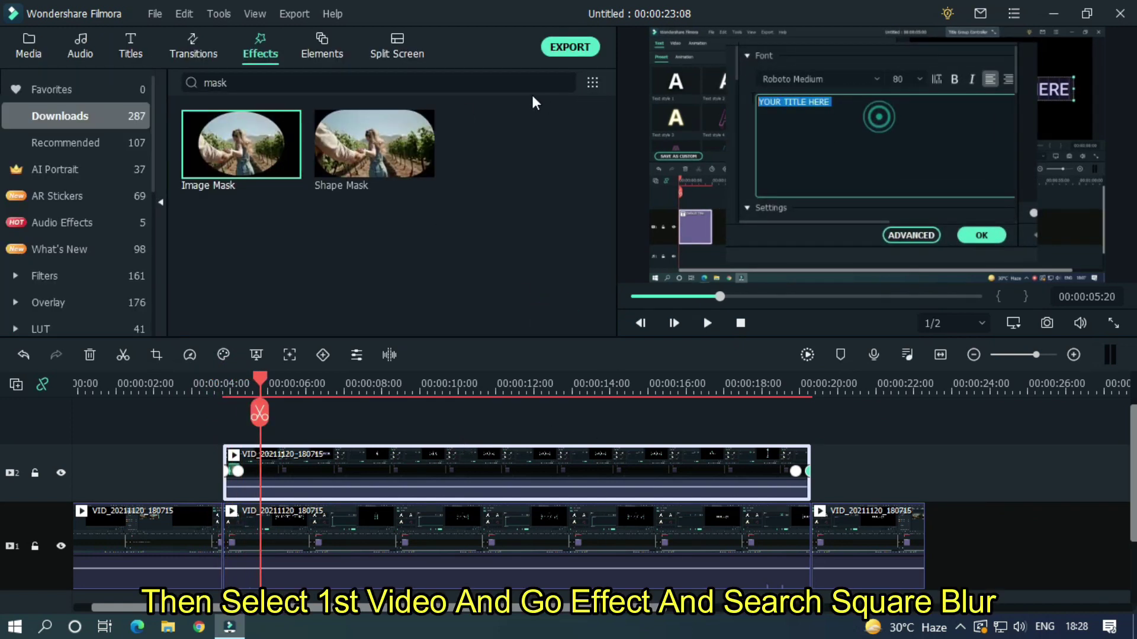
Search the effects for "sq" and apply Square Blur to the middle clip on video track 1
click(347, 523)
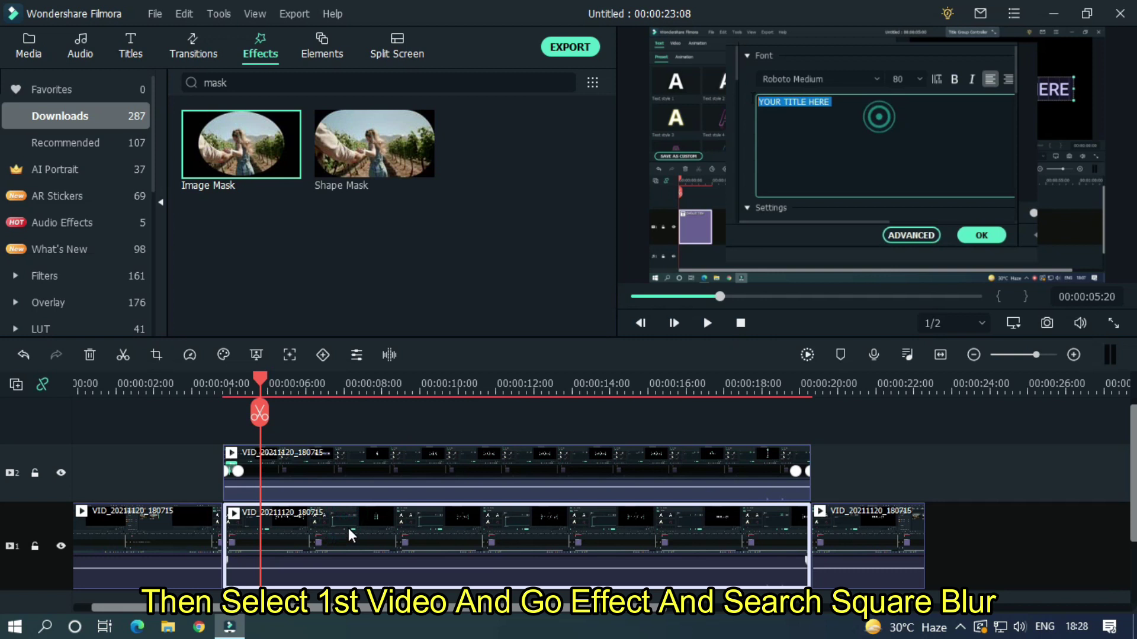
click(566, 83)
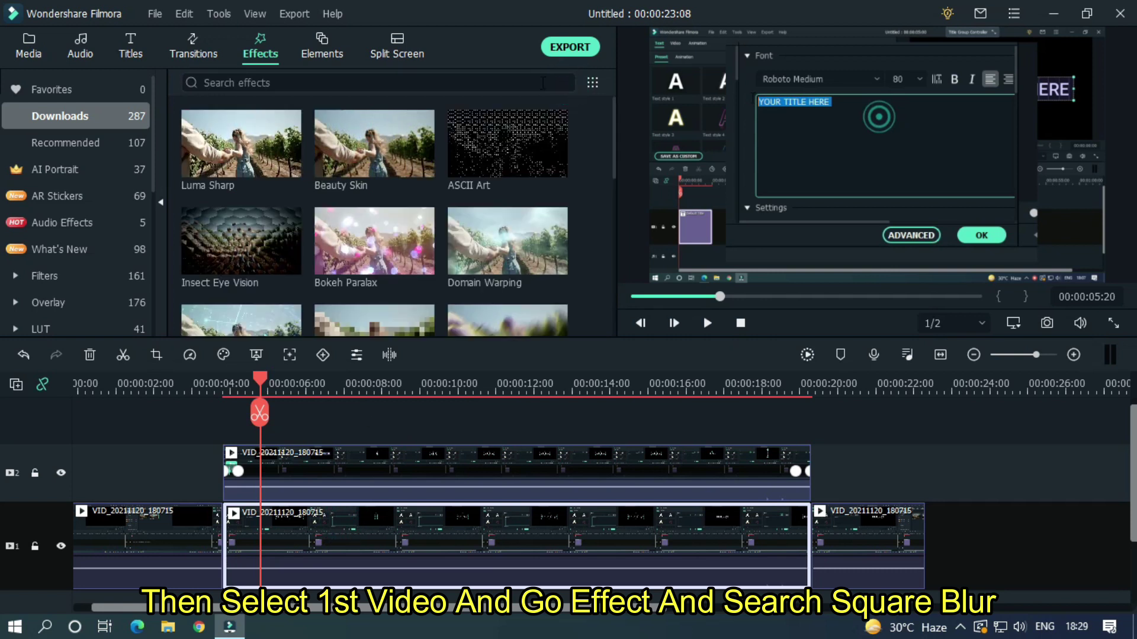
click(543, 83)
text(sq)
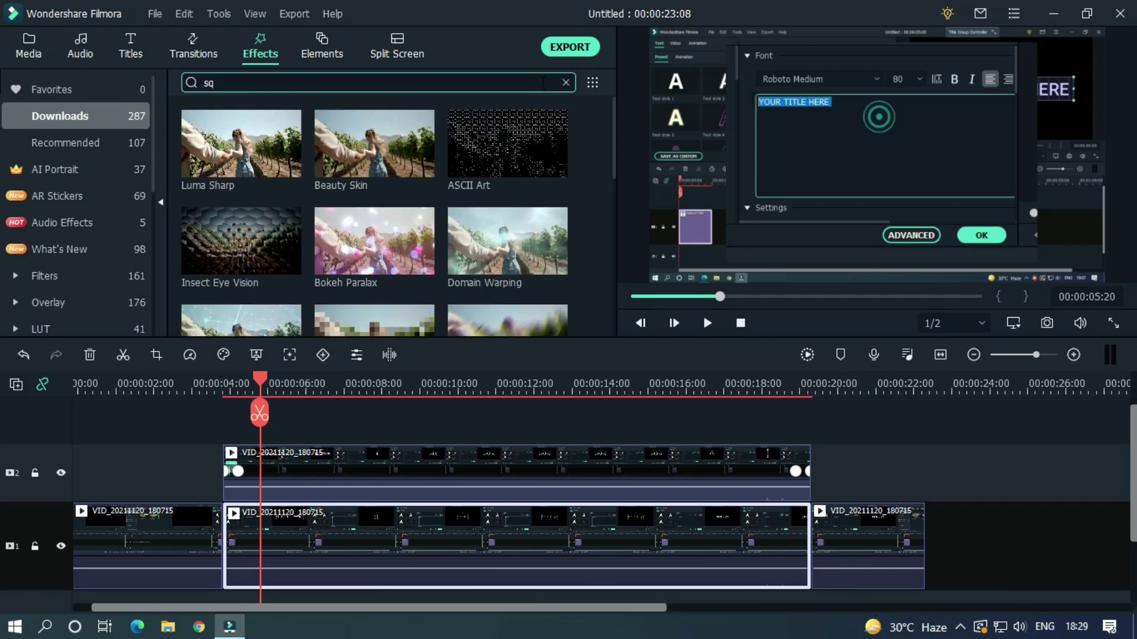
drag(247, 159, 324, 526)
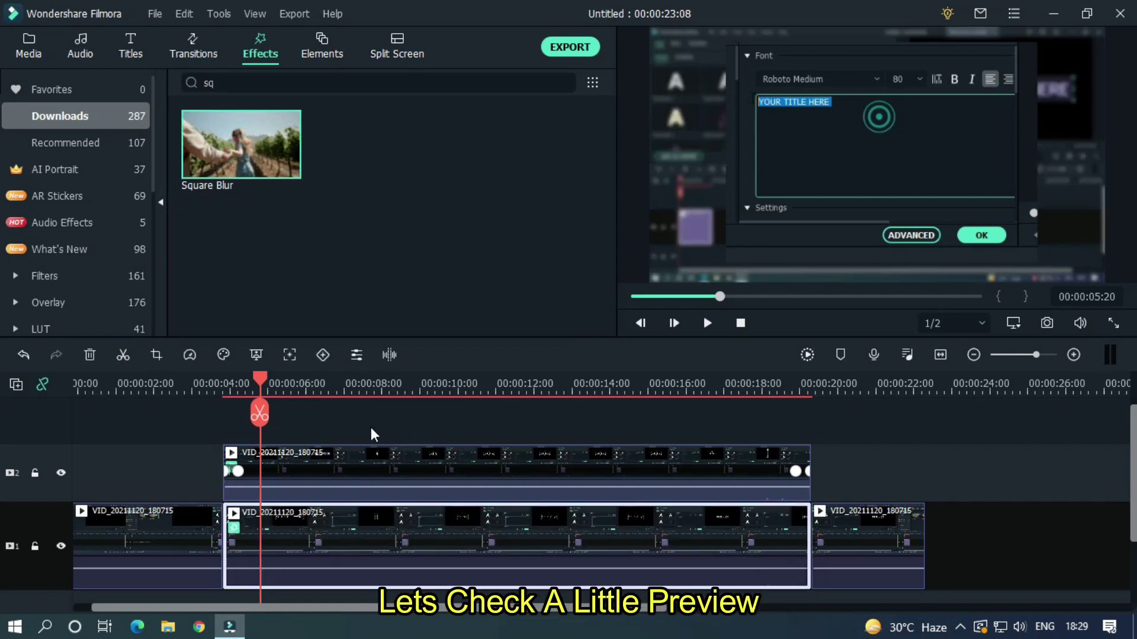
Play back the opening zoom-in over the blurred background, starting from about 00:00:03:07
drag(260, 380, 164, 382)
click(317, 408)
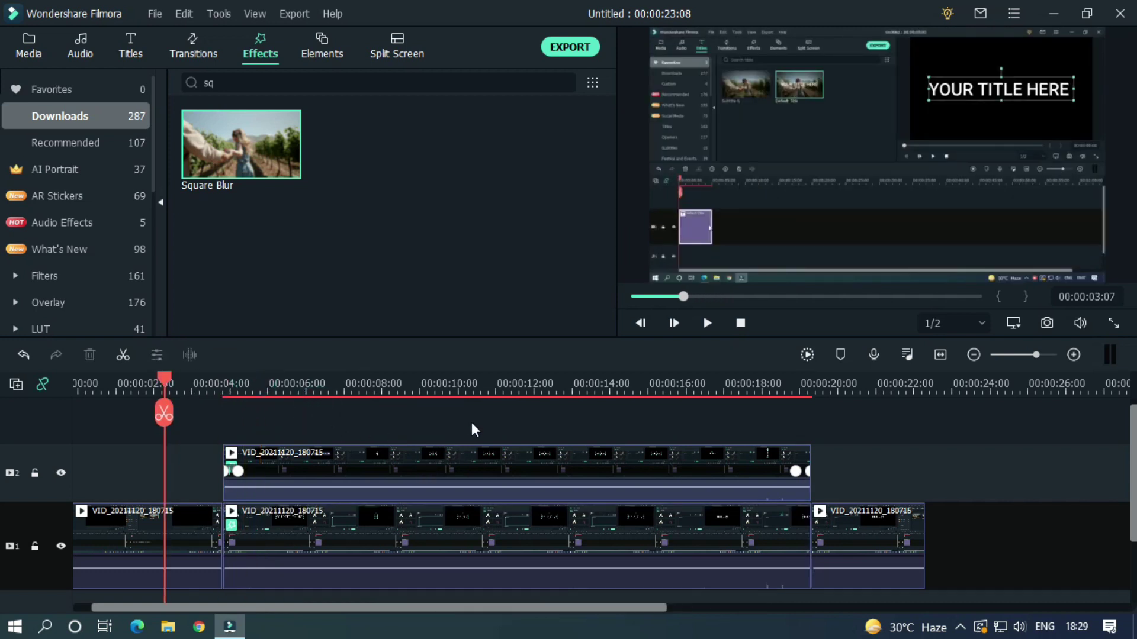
key(space)
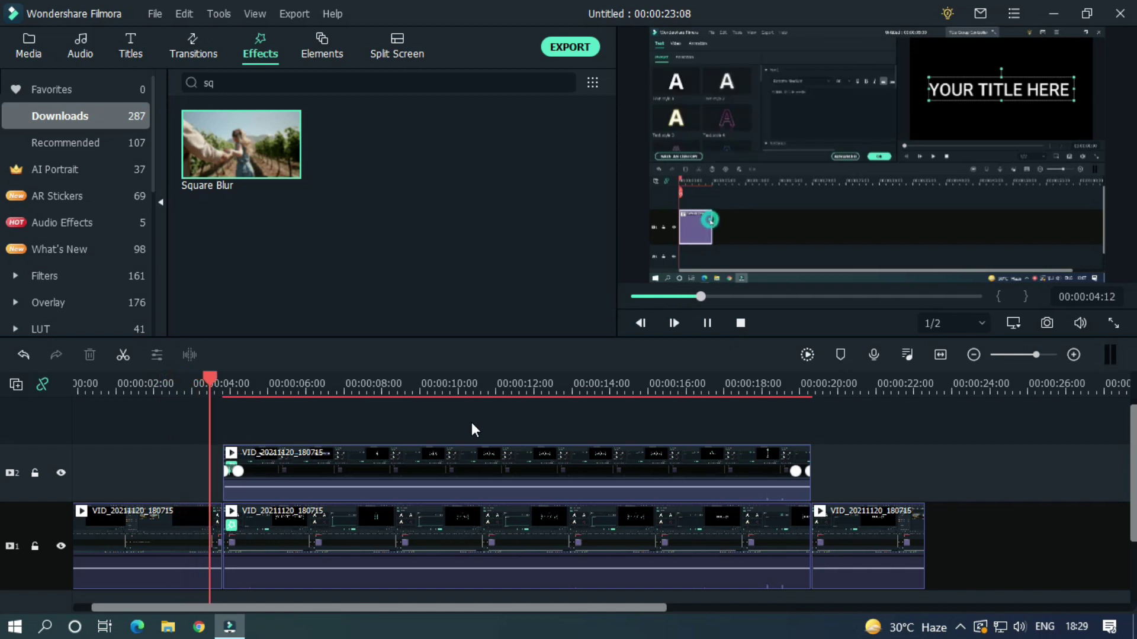
key(space)
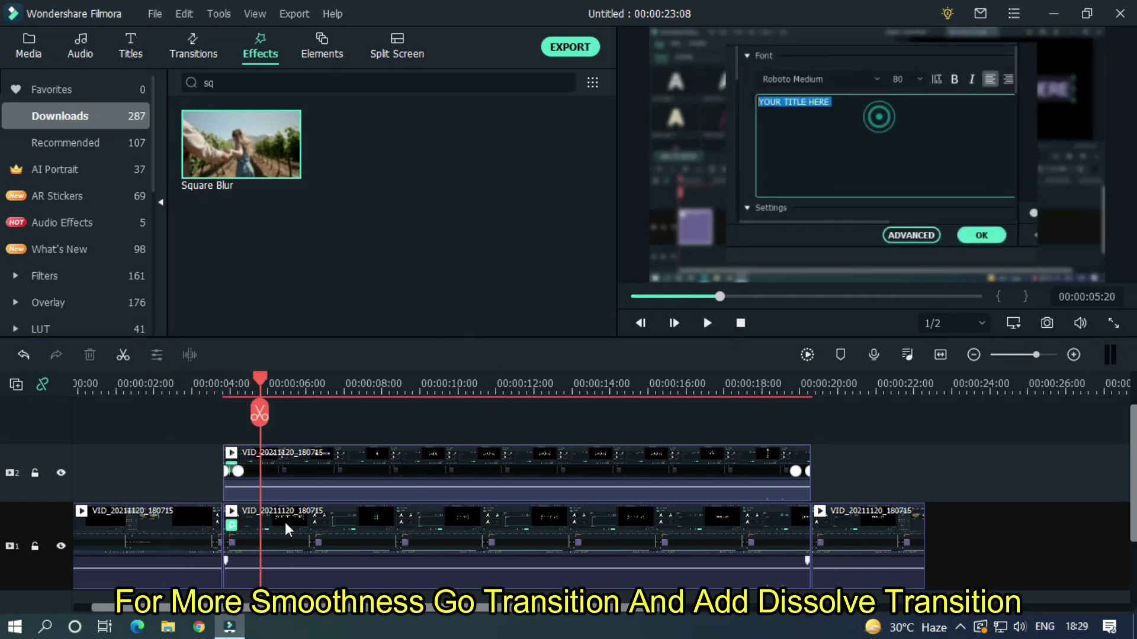
Add the favorite Dissolve transition to the start of the middle track 1 clip and shorten it to about the zoom-in's length
click(196, 48)
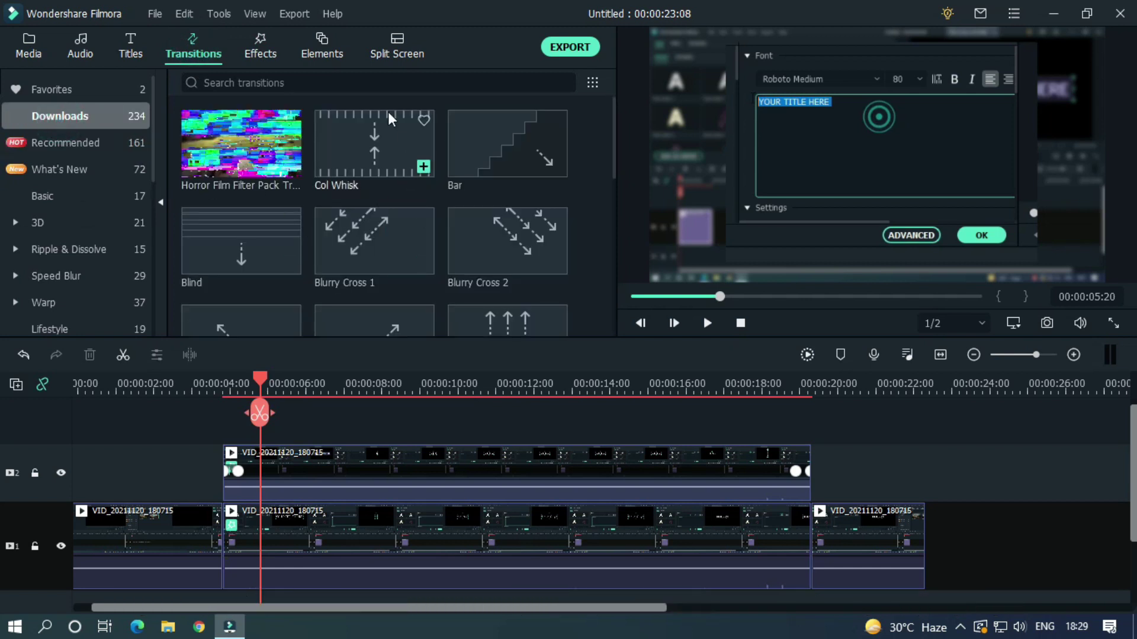
click(98, 98)
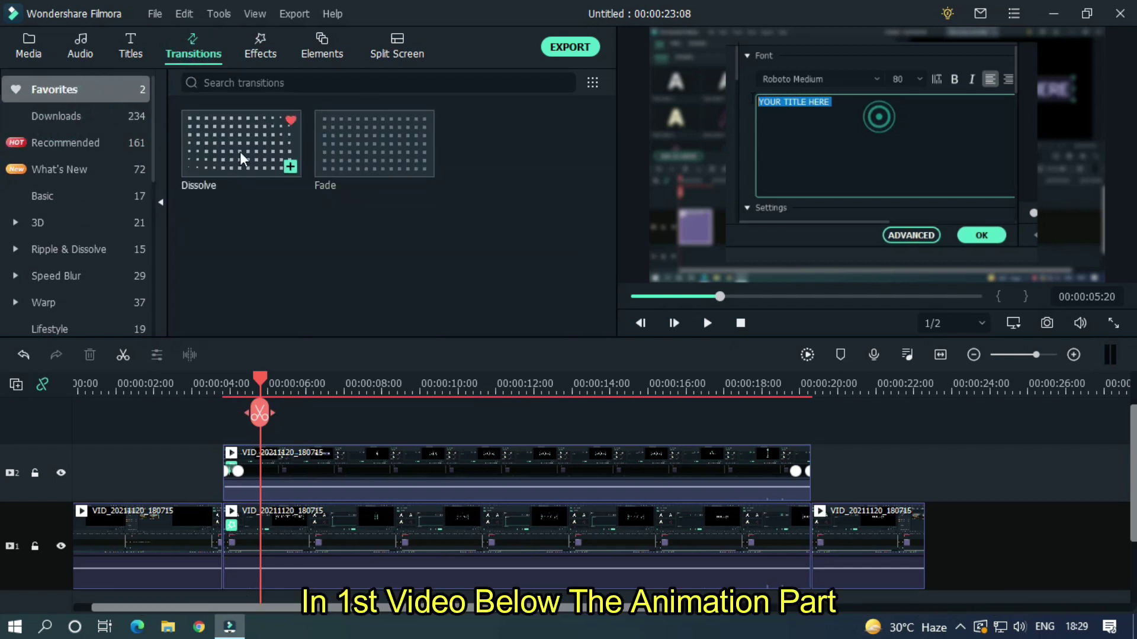
drag(247, 151, 231, 540)
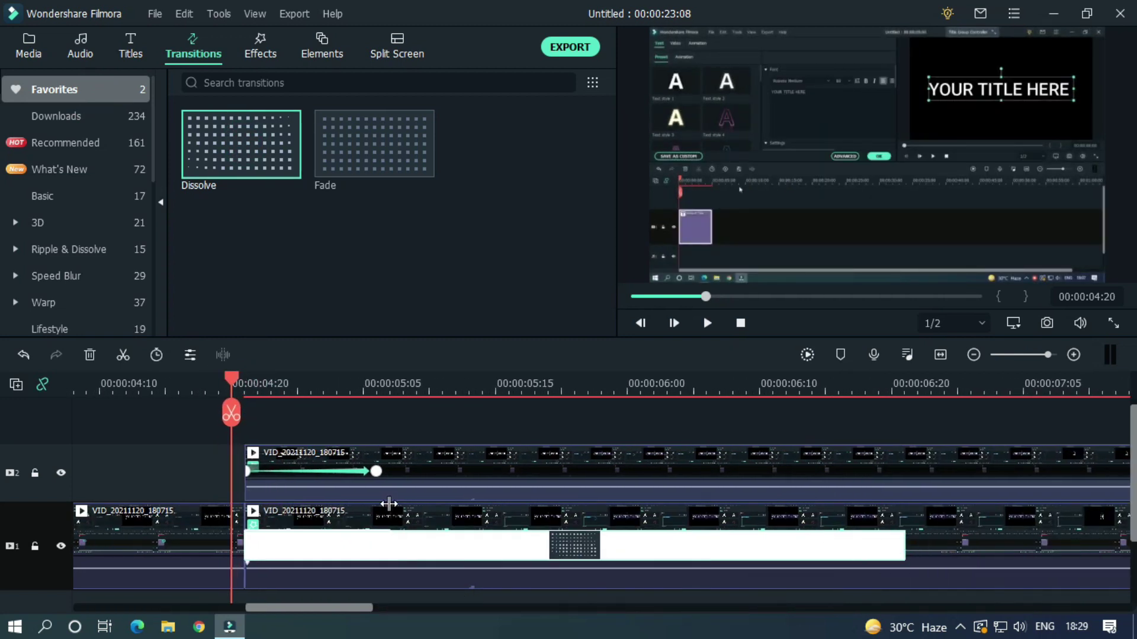
drag(389, 504, 390, 503)
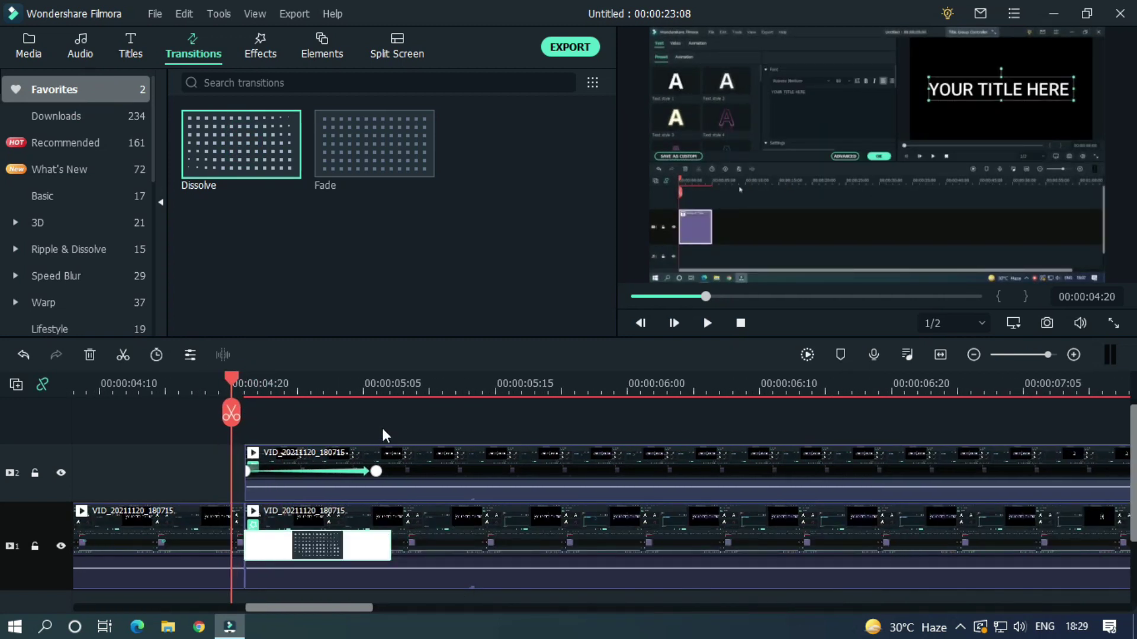
Add a Dissolve transition at the end of the middle track 1 clip, shortened to about the zoom-out's length
drag(363, 608, 914, 610)
drag(284, 160, 474, 557)
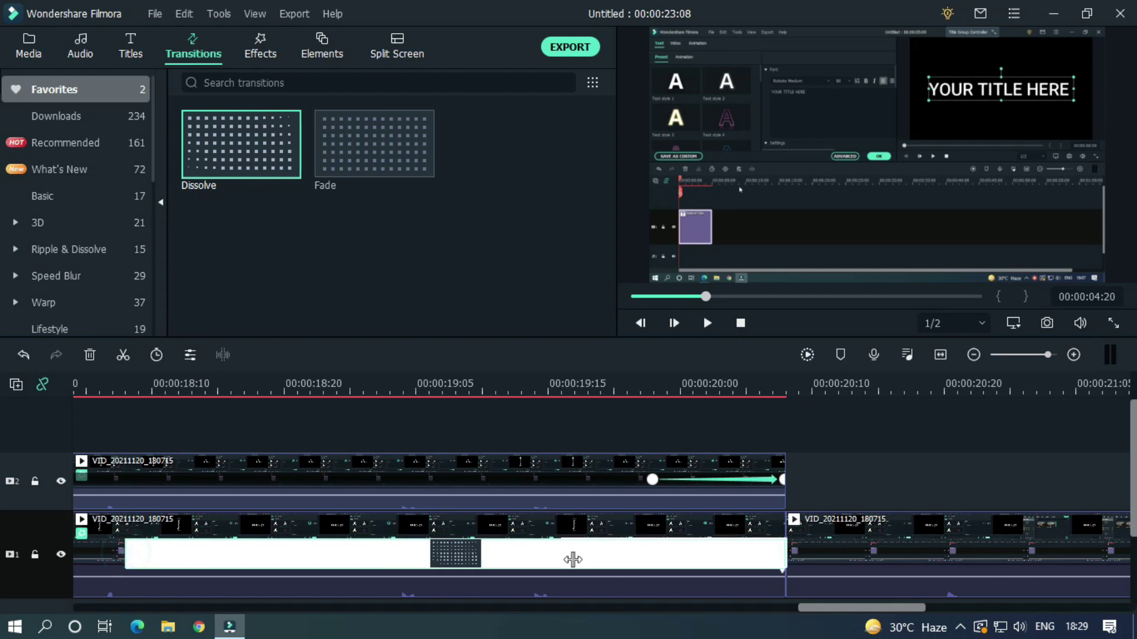
key(ctrl+minus)
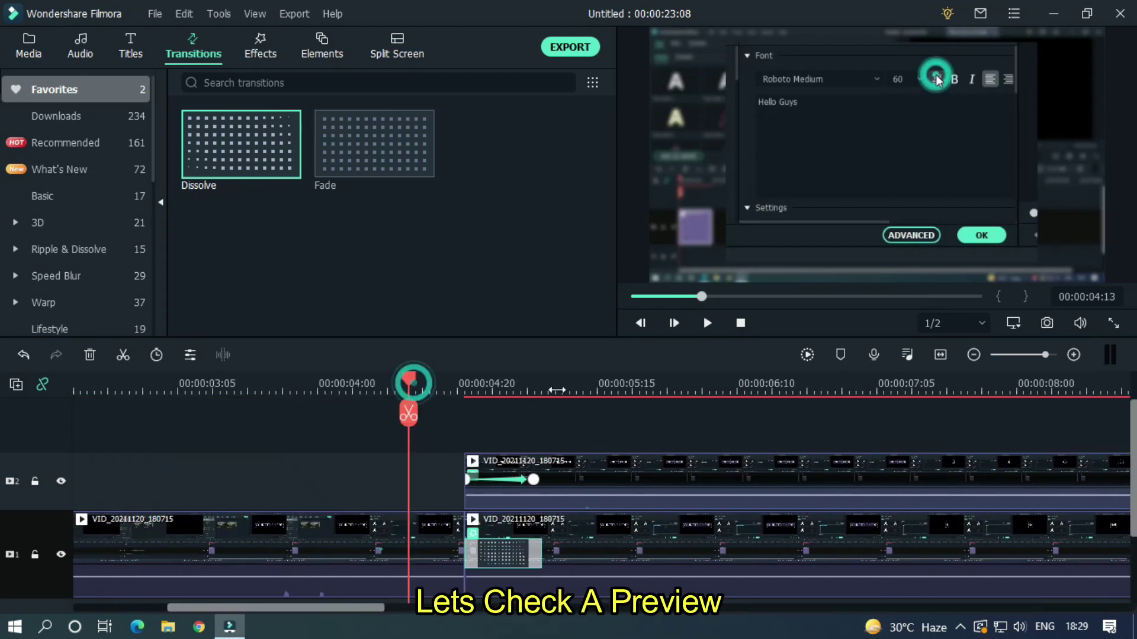
Preview the Dissolve transitions together with the opening zoom-in and closing zoom-out
drag(557, 390, 432, 417)
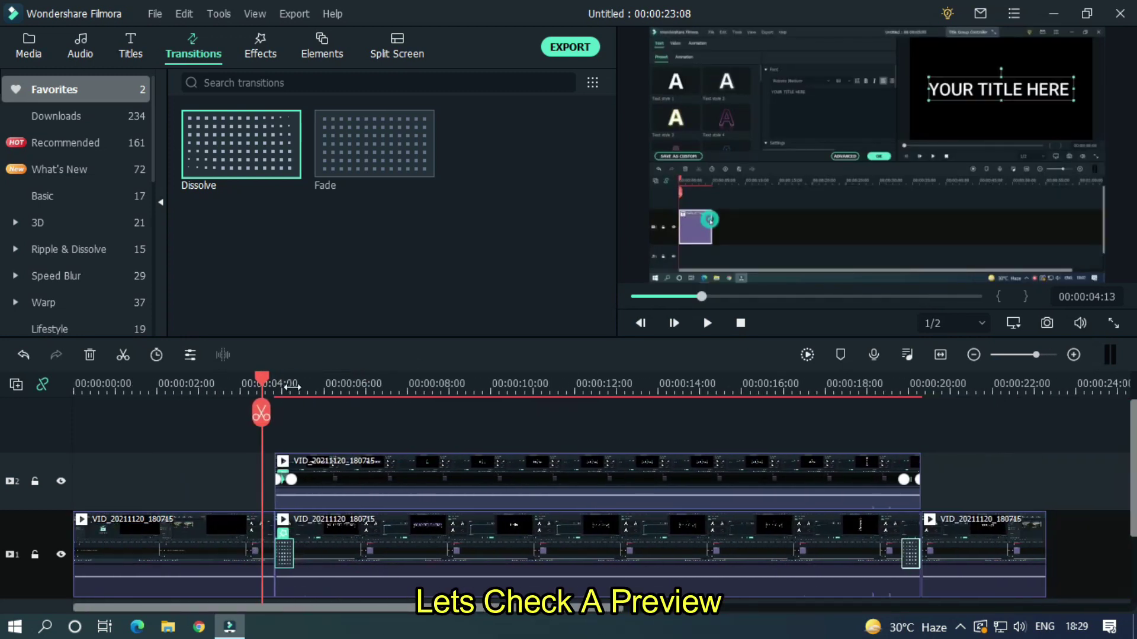
drag(265, 388, 228, 389)
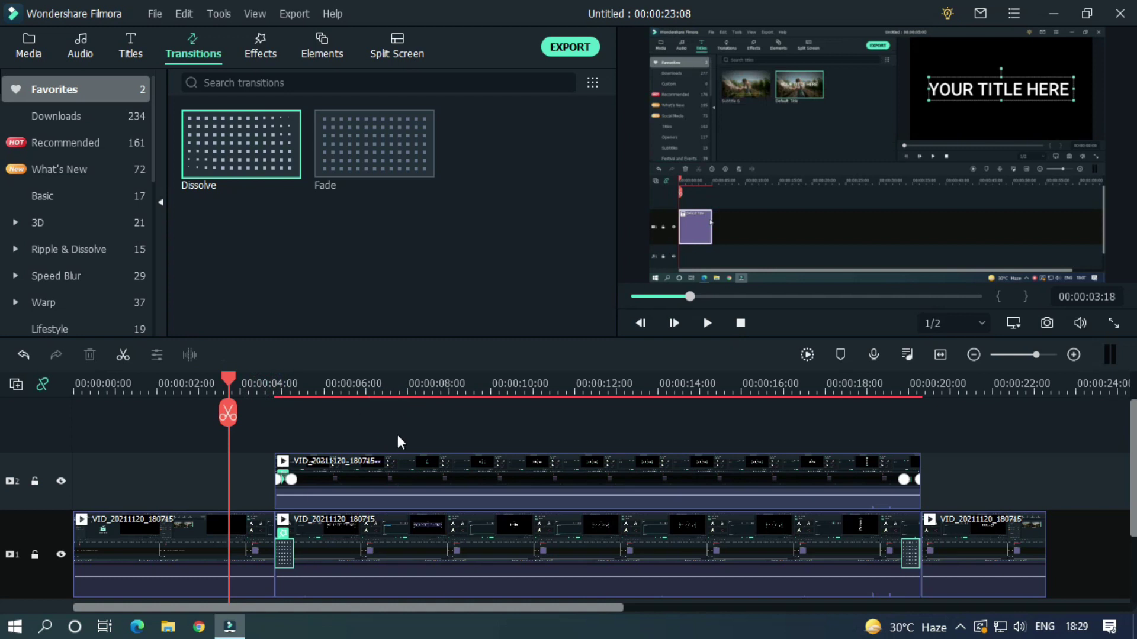
key(space)
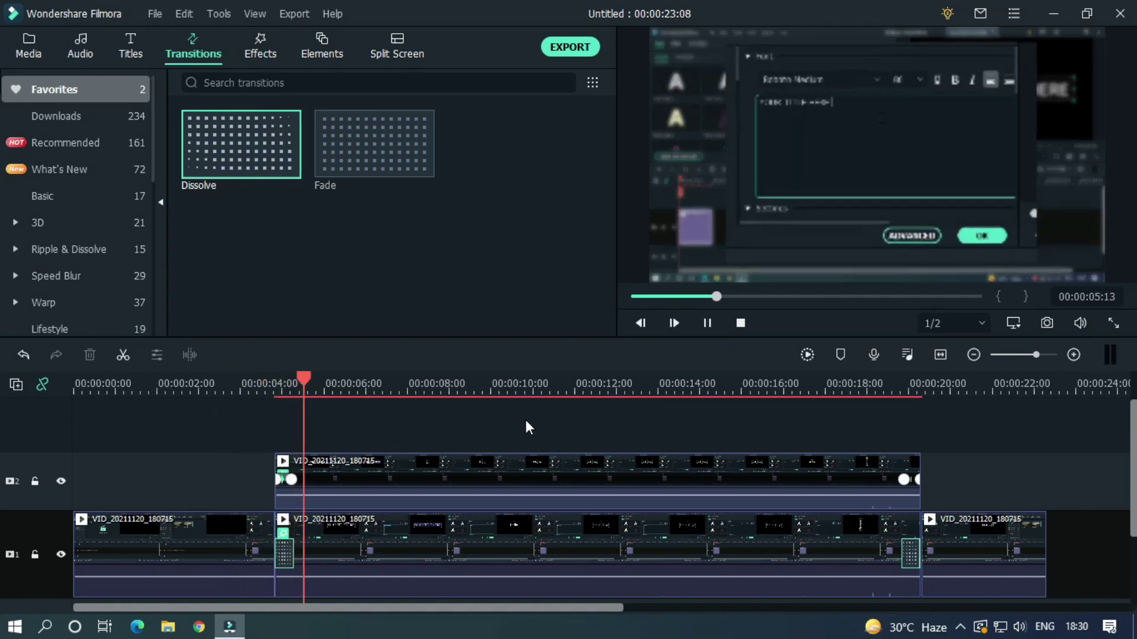
click(850, 384)
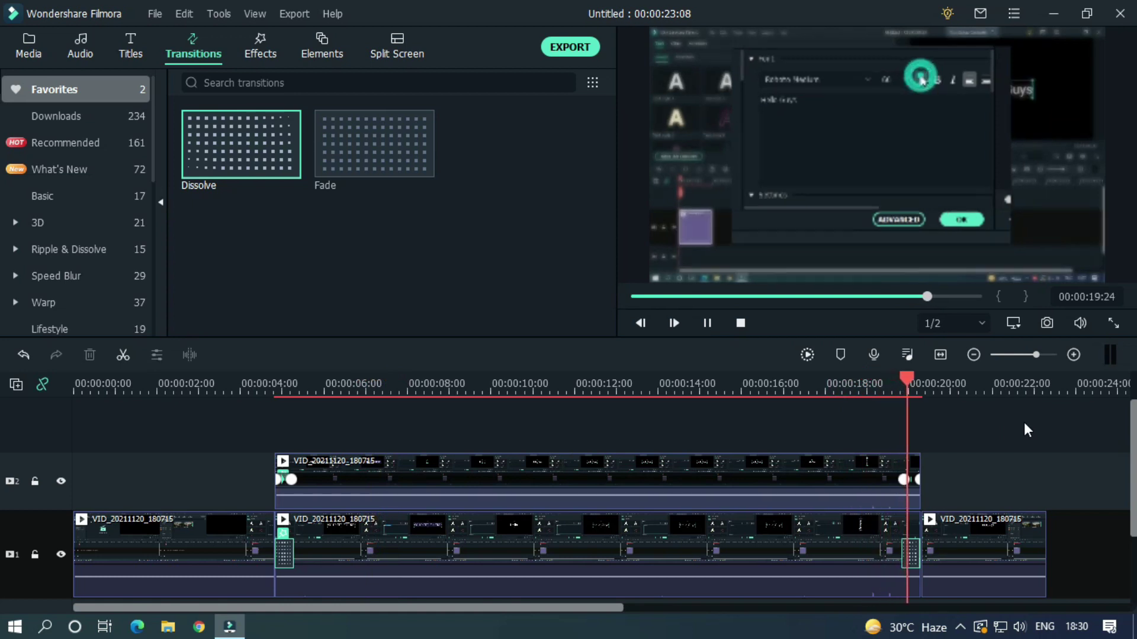
key(space)
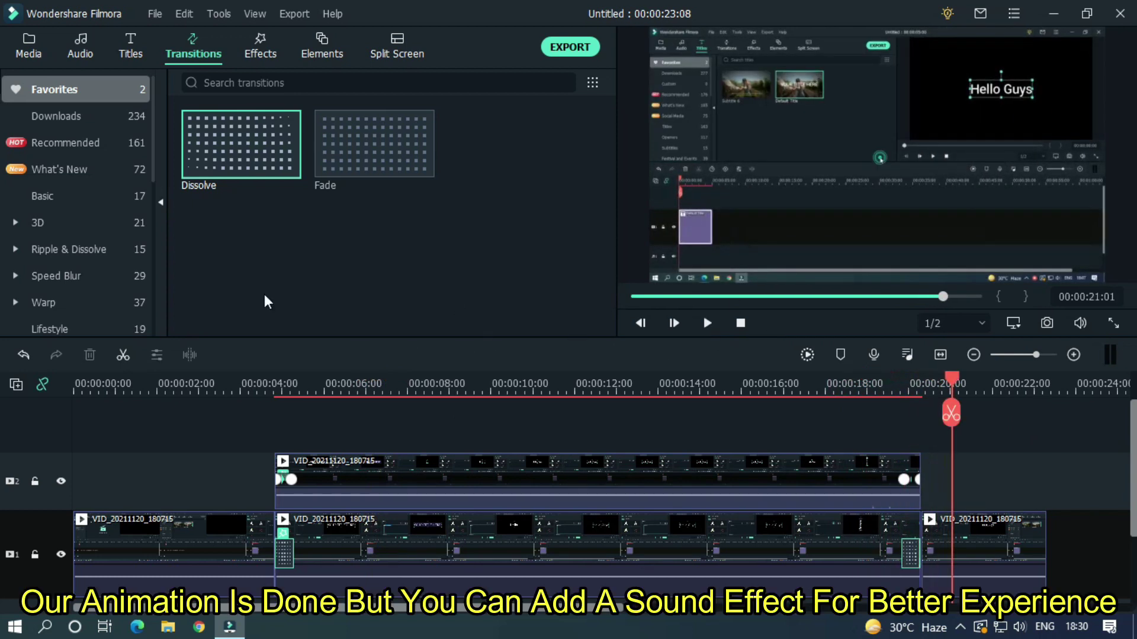
Place the Bassy Swoosh sound on audio track 1 beneath the opening zoom-in, align it with the Dissolve, and play it back
click(28, 47)
drag(521, 154, 256, 521)
click(254, 384)
scroll(254, 415, up, 3)
drag(356, 527, 384, 527)
click(833, 549)
key(space)
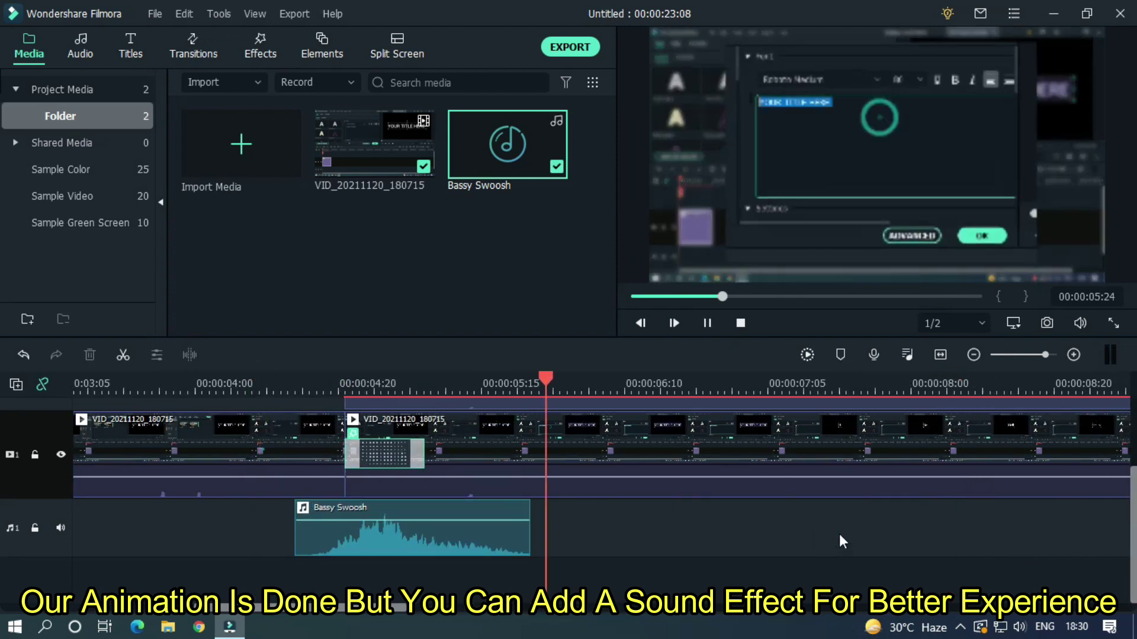
key(space)
Place a second Bassy Swoosh on audio track 1 beneath the closing zoom-out, align it with the Dissolve, and play it back
drag(396, 608, 853, 607)
drag(507, 144, 709, 527)
drag(798, 540, 821, 545)
click(797, 385)
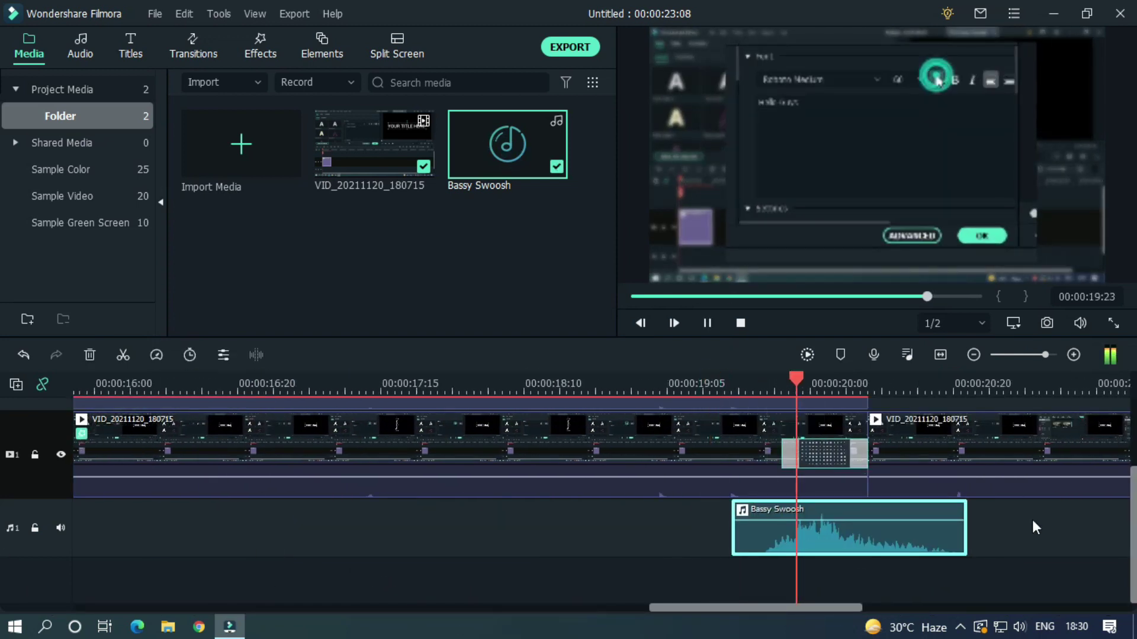
Render the timeline preview and play back the finished opening and closing zoom effects
drag(947, 386, 182, 391)
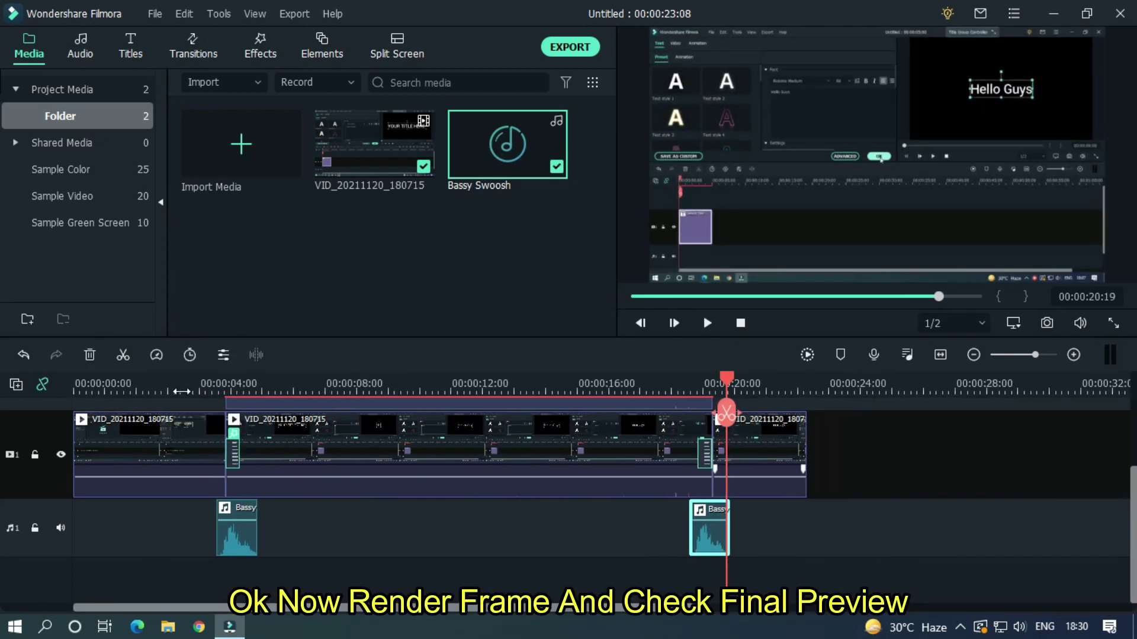
click(815, 354)
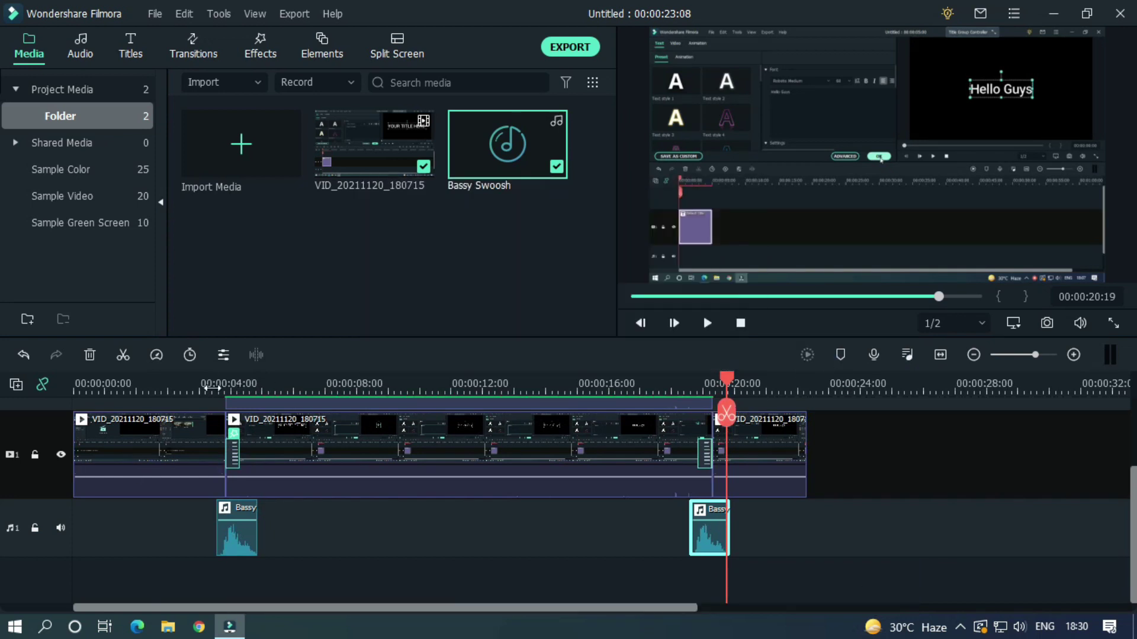
click(183, 383)
key(space)
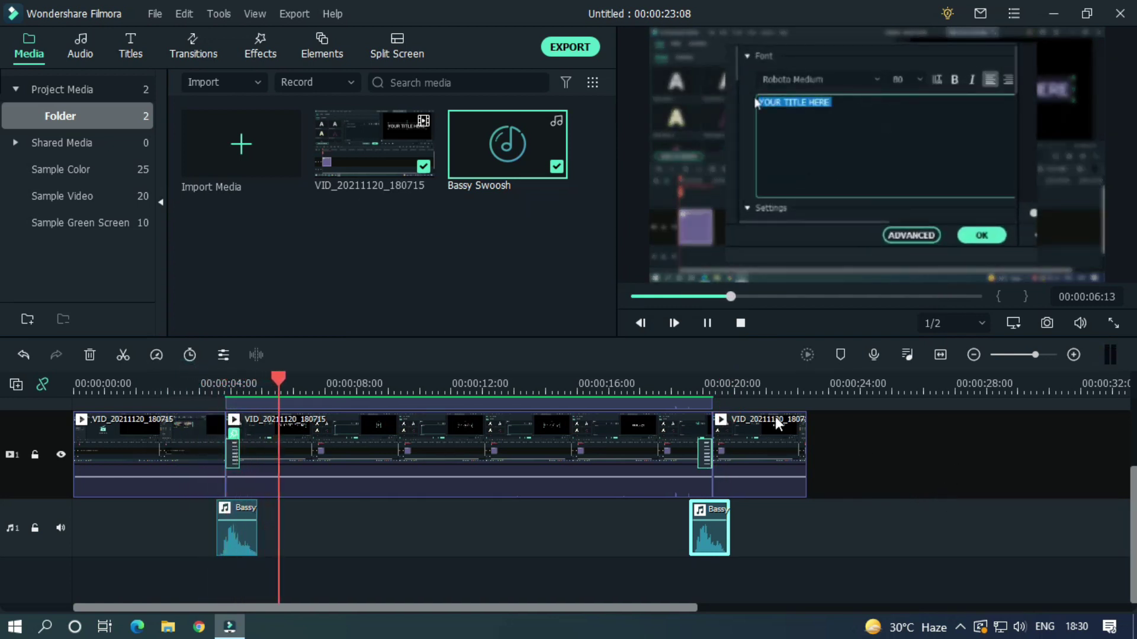
click(620, 383)
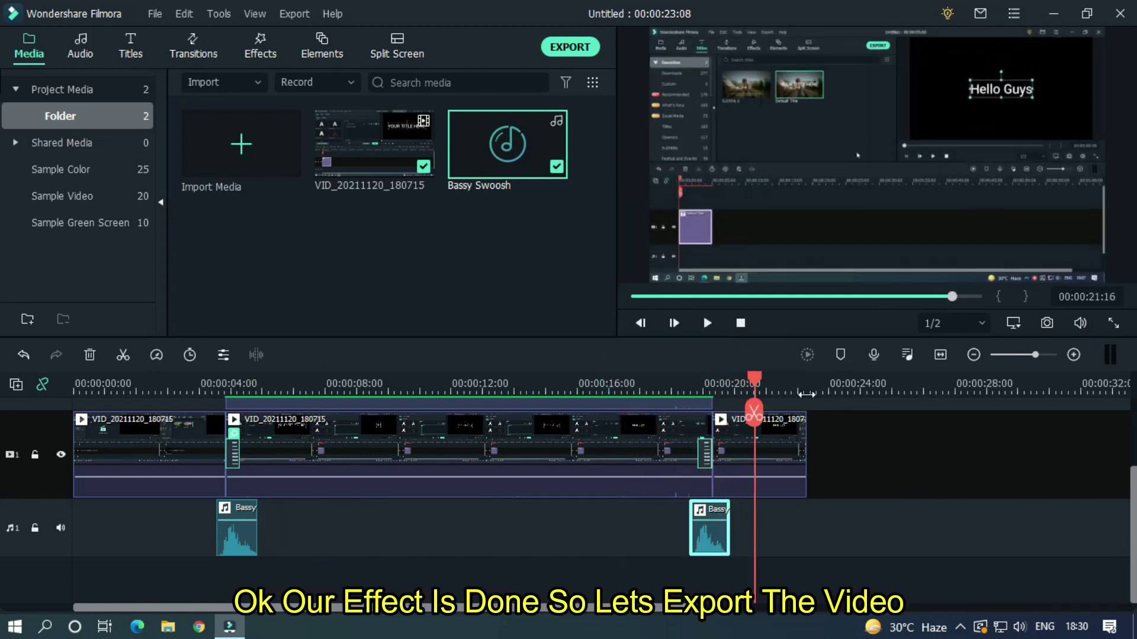
key(space)
Start a local MP4 export of the video and name the file "Advanced Masking Effet"
click(581, 51)
text(A)
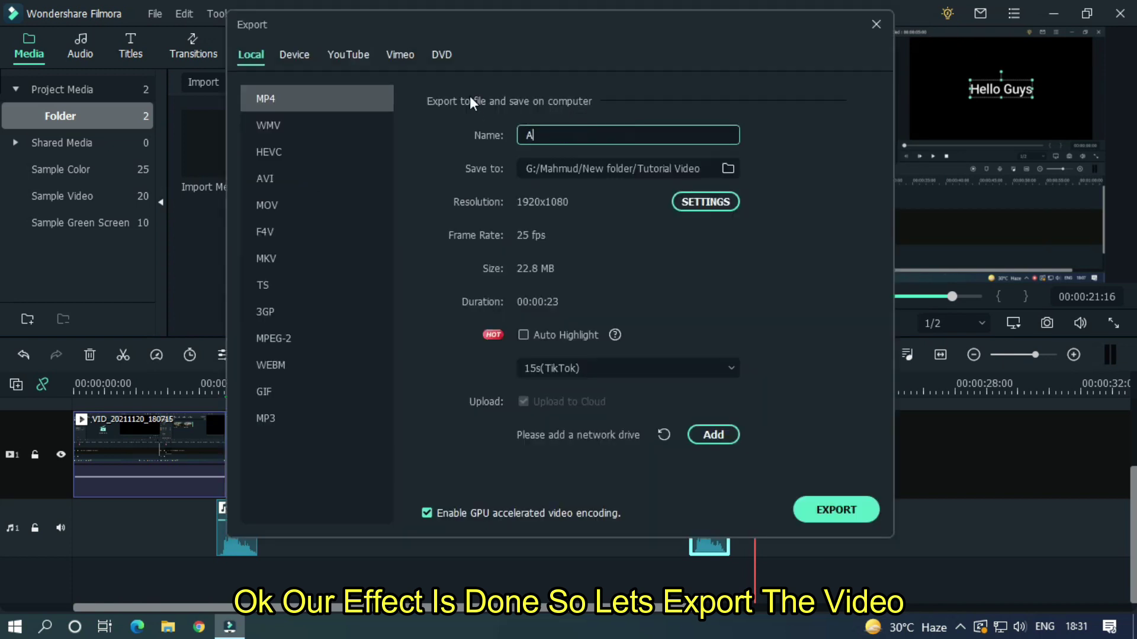
text(dvanced Masking Effect)
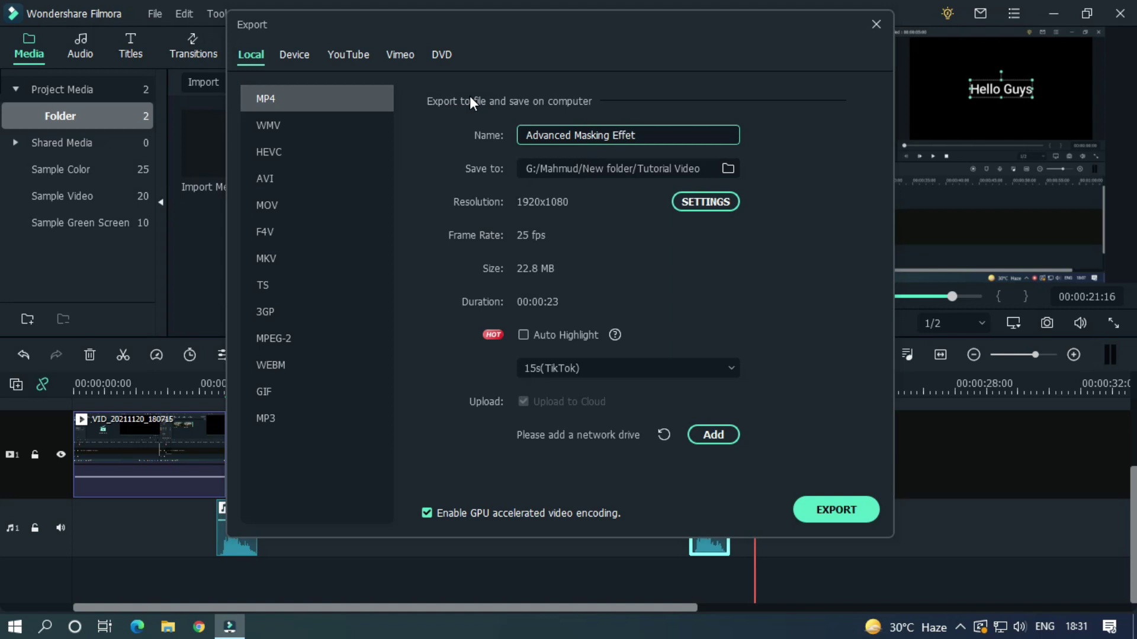